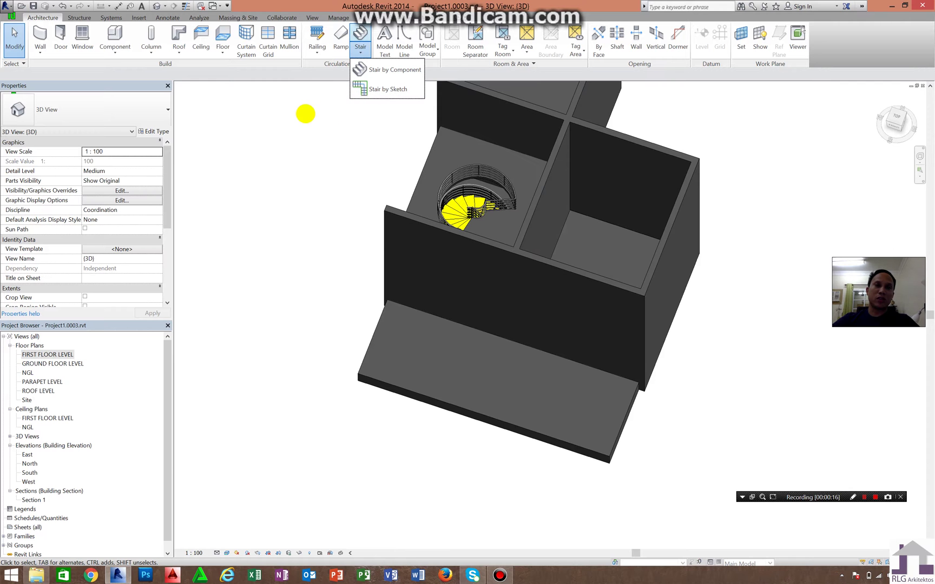
Dismiss the stair options and open the GROUND FLOOR LEVEL plan
click(307, 123)
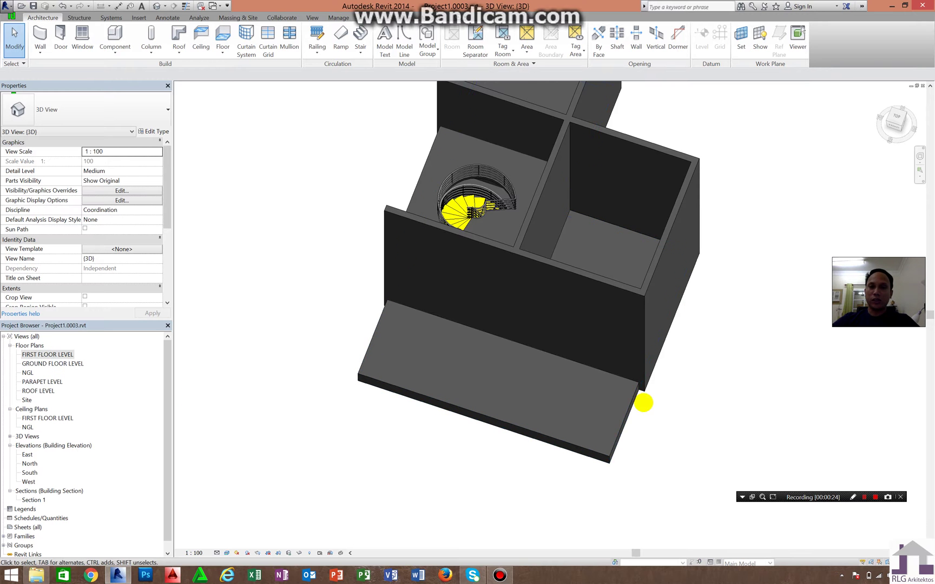
scroll(732, 426, up, 2)
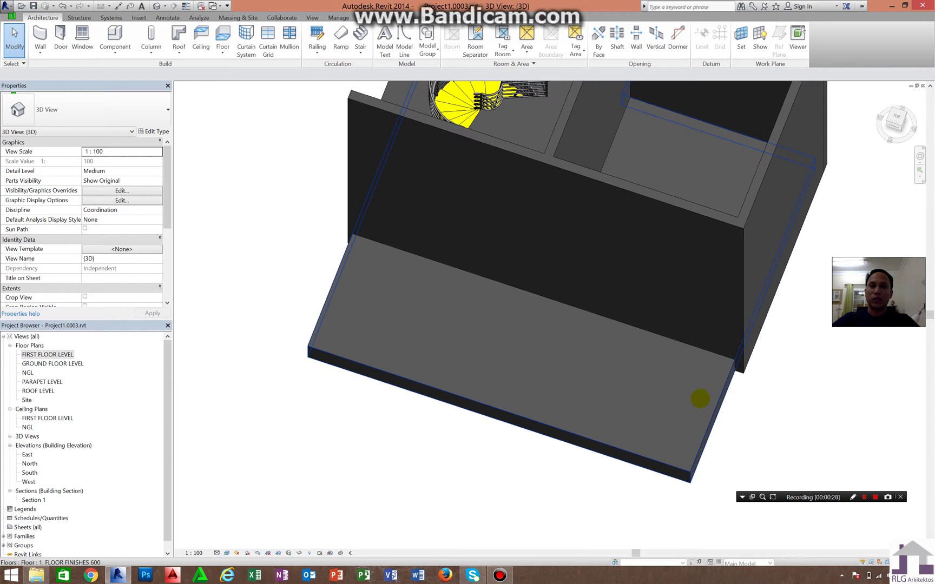
double_click(53, 363)
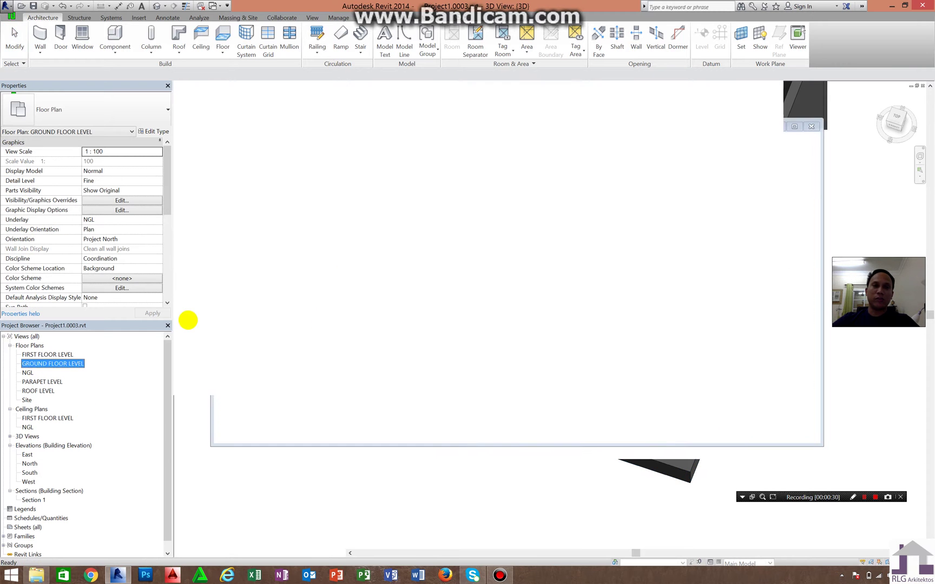
scroll(261, 147, down, 3)
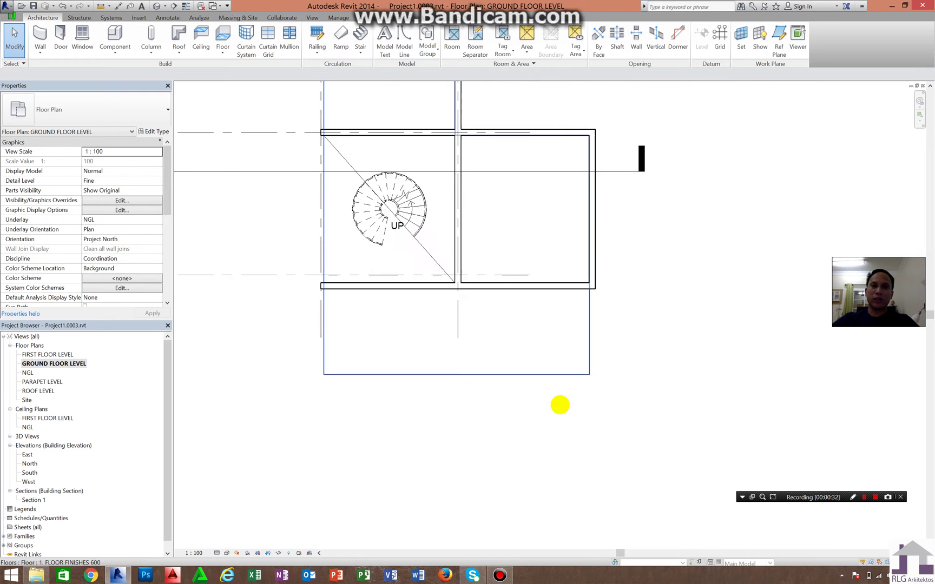
scroll(328, 198, up, 1)
Place single-flush doors in the front walls of the left and right rooms
click(60, 53)
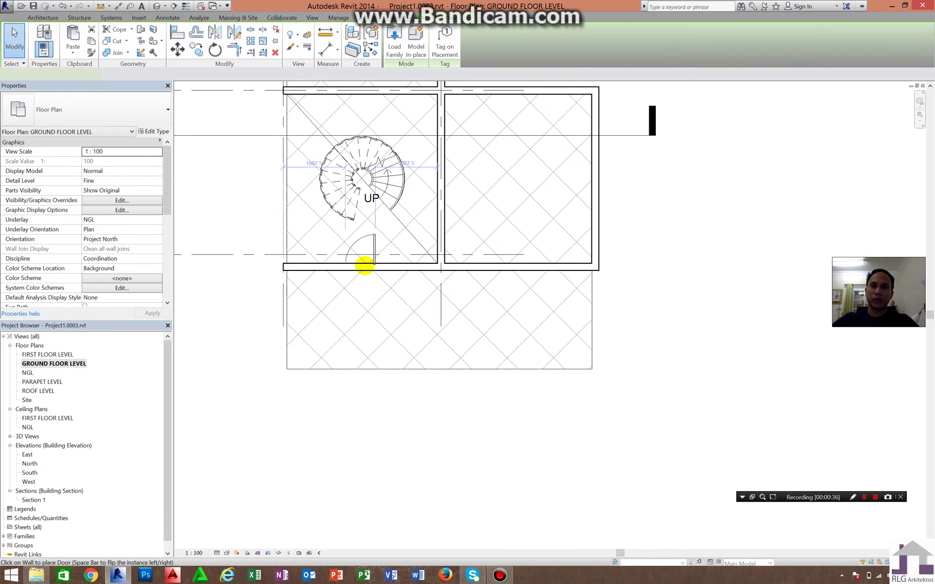
click(363, 263)
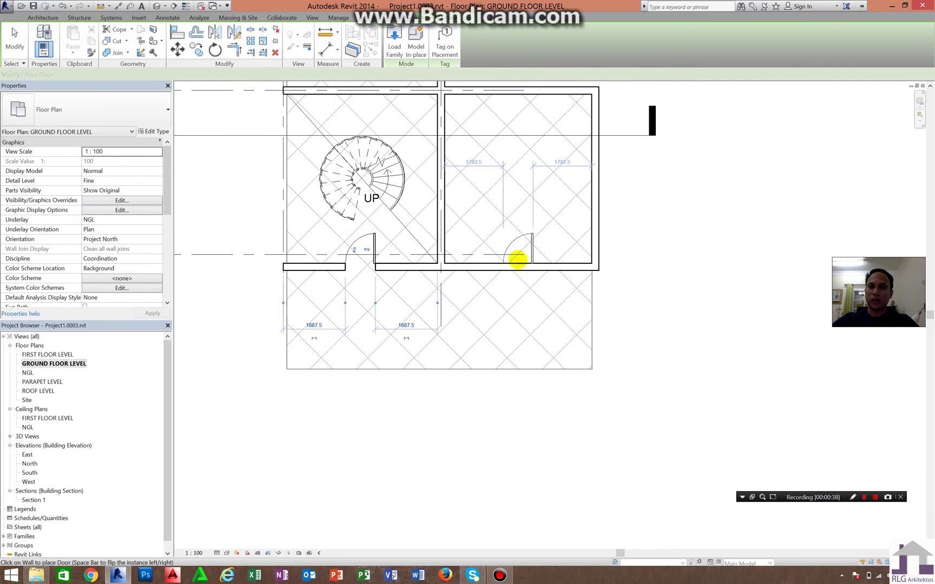
click(517, 264)
key(Escape)
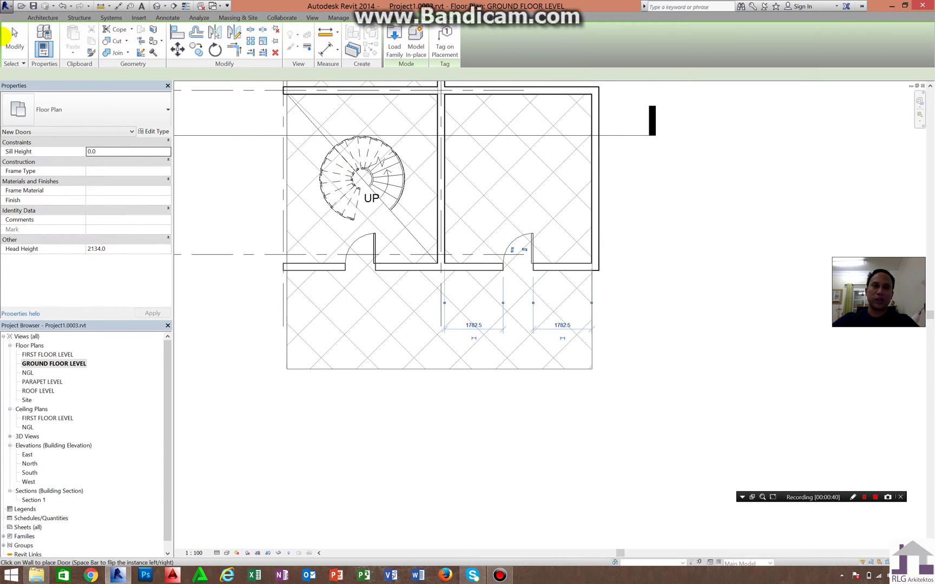
key(Escape)
key(Escape)
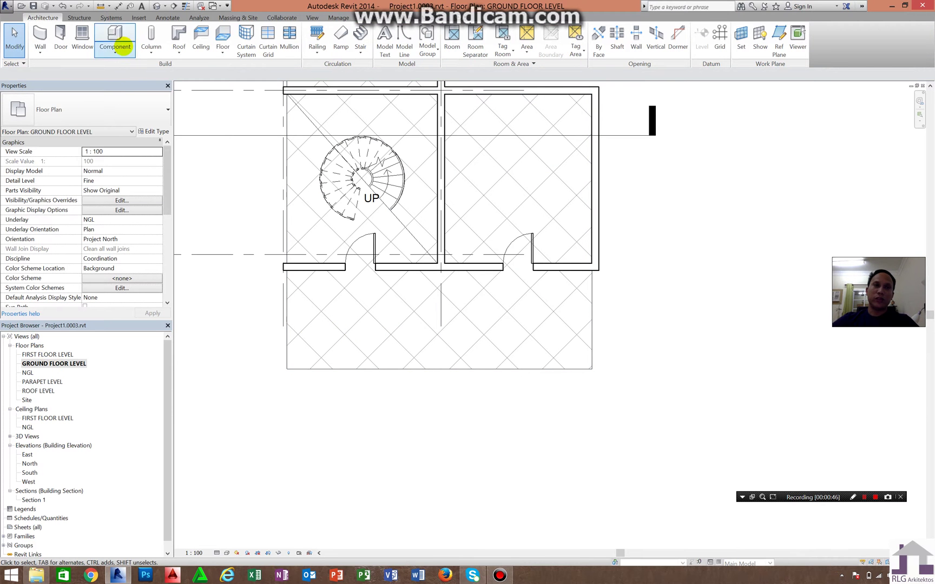
click(157, 6)
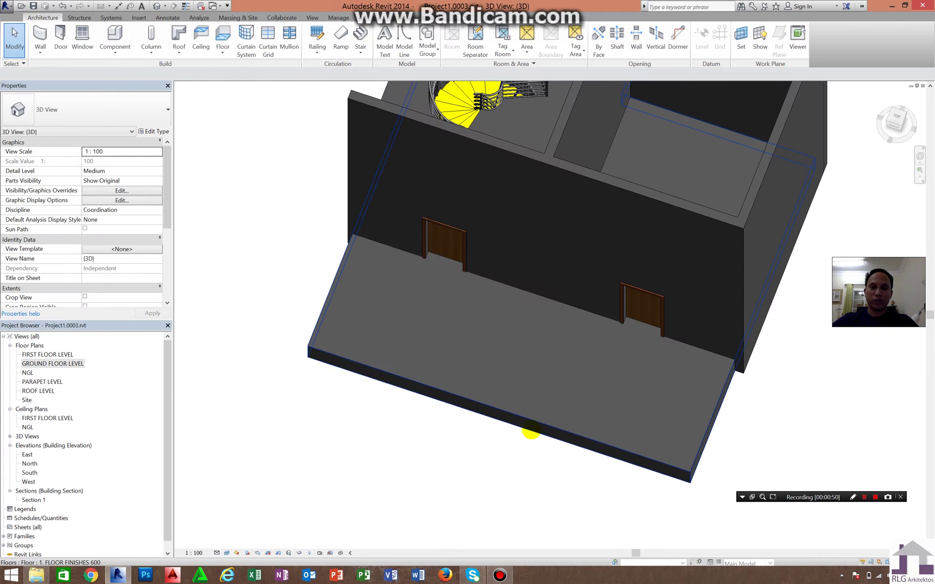
Orbit the 3D view to inspect both front doors, then open the NGL floor plan
shift+middle_drag(539, 438, 536, 487)
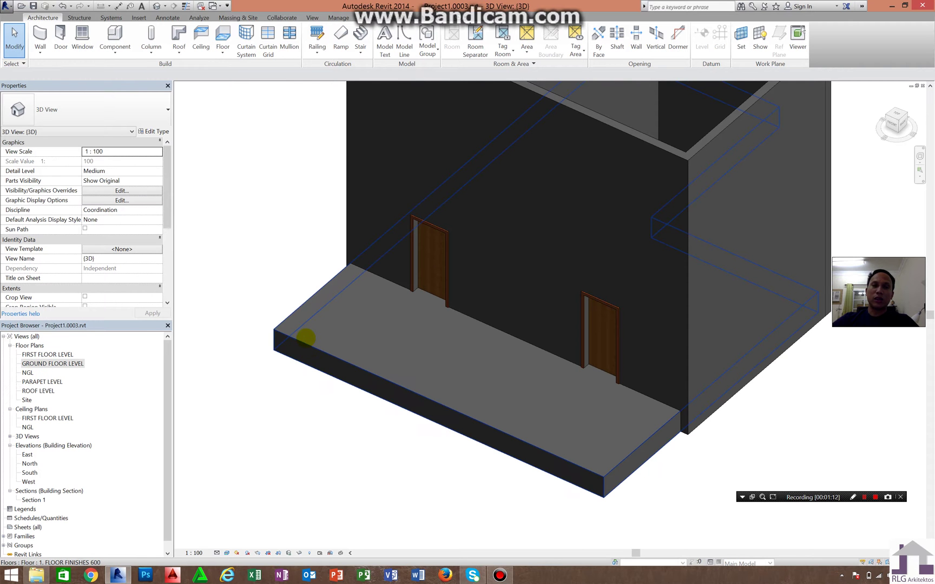
click(306, 338)
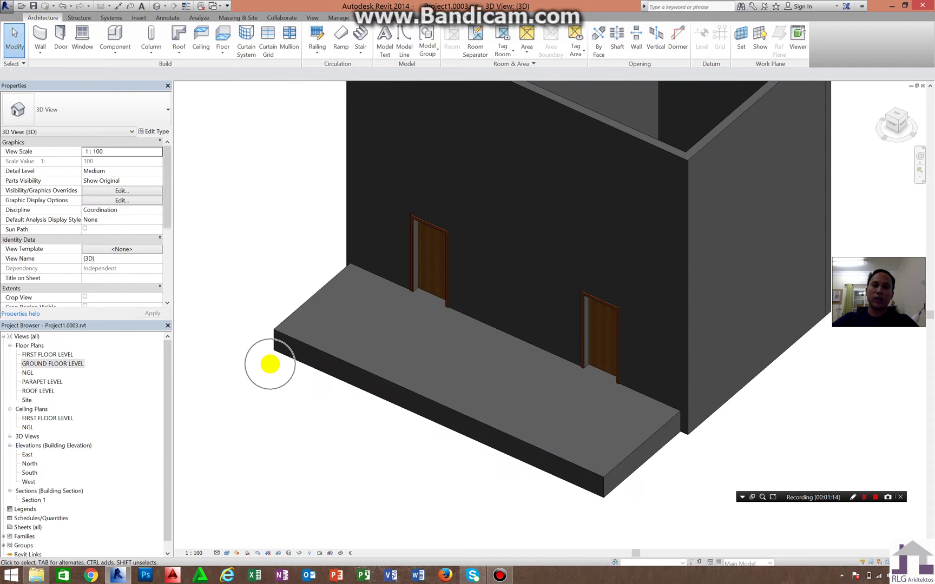
click(294, 340)
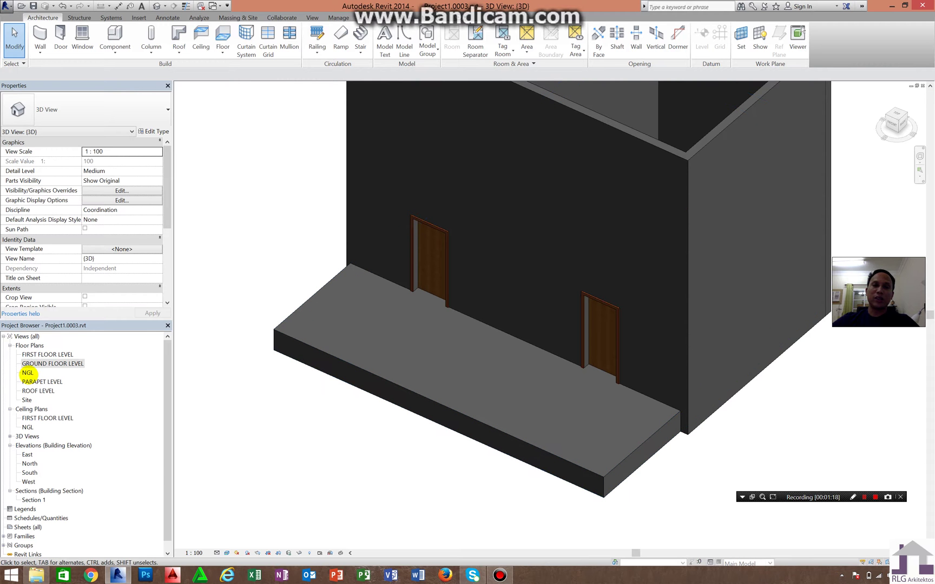
click(27, 373)
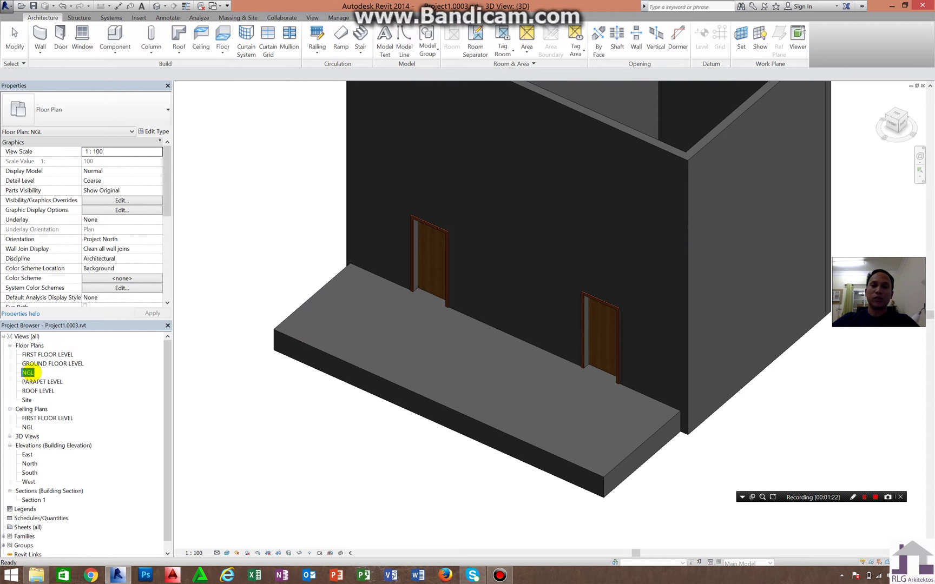
double_click(27, 373)
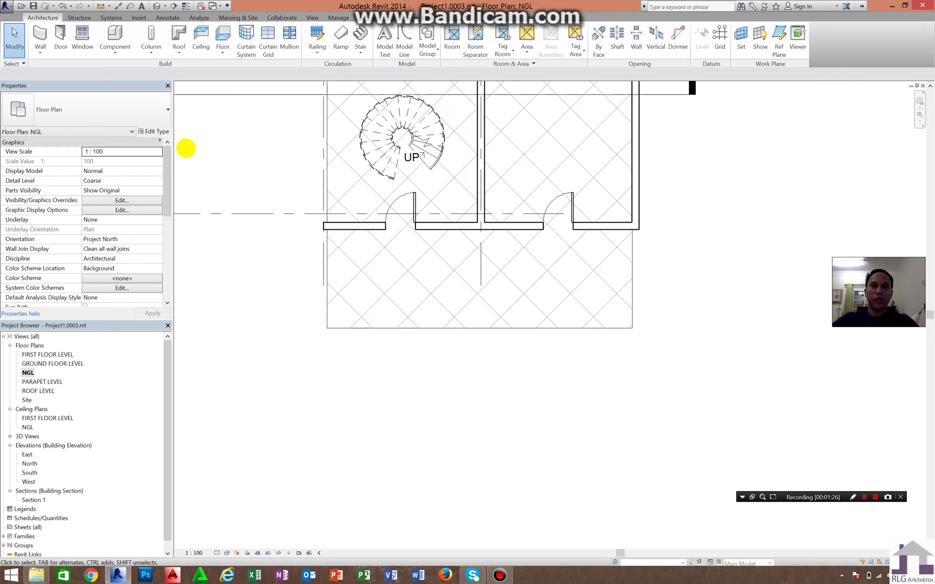
Start a Stair by Sketch running from NGL to GROUND FLOOR LEVEL, 1000 wide
click(360, 50)
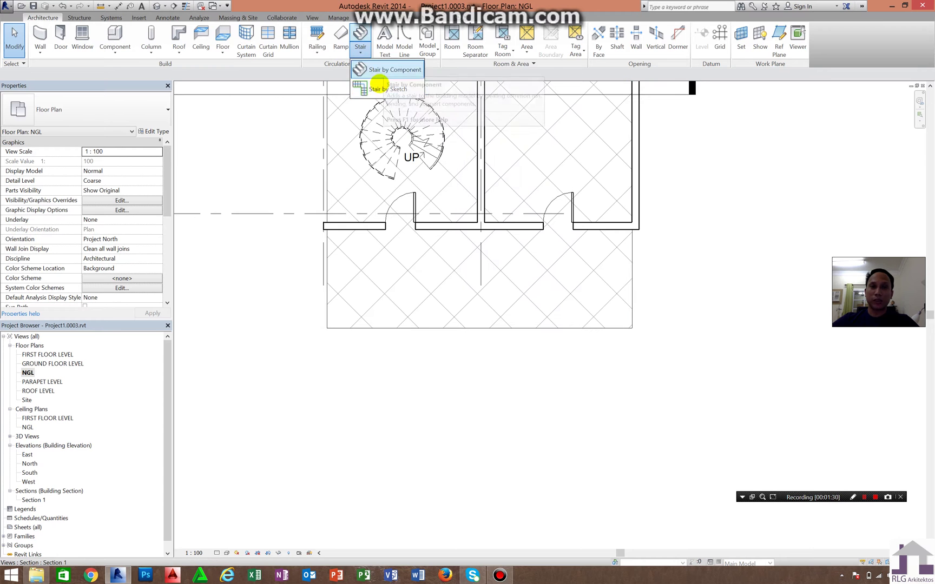
click(374, 89)
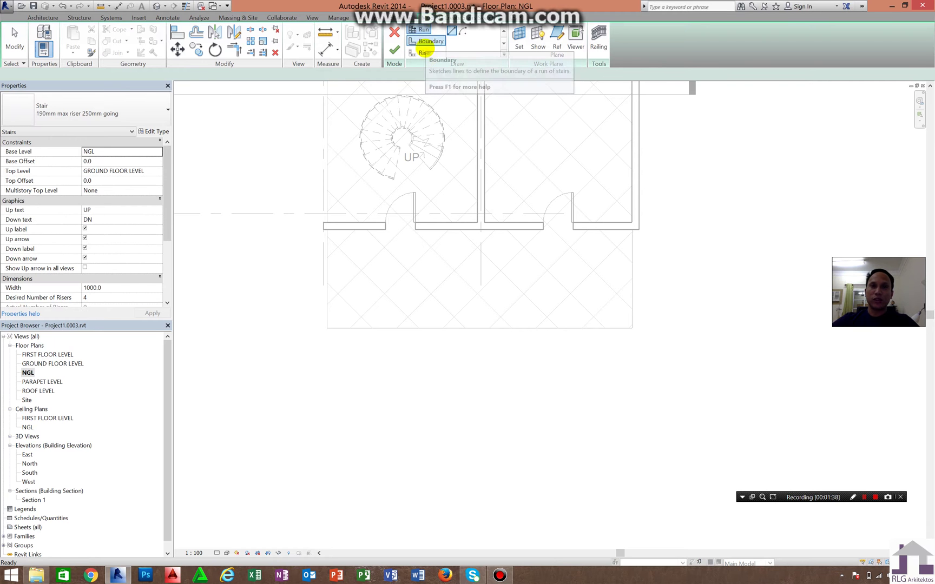
Pick the slab's right edge as the first riser, undoing the extra left-edge riser
scroll(430, 43, up, 1)
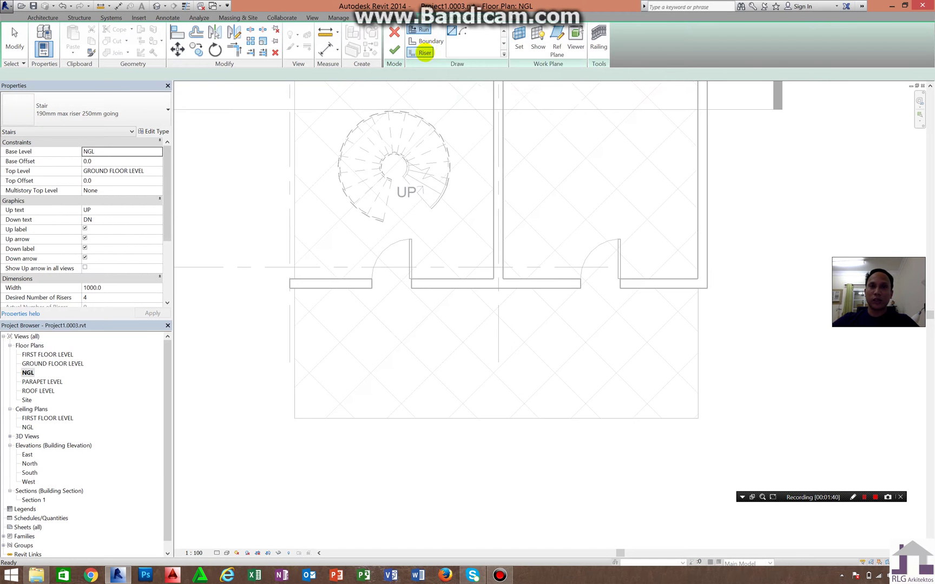
click(417, 55)
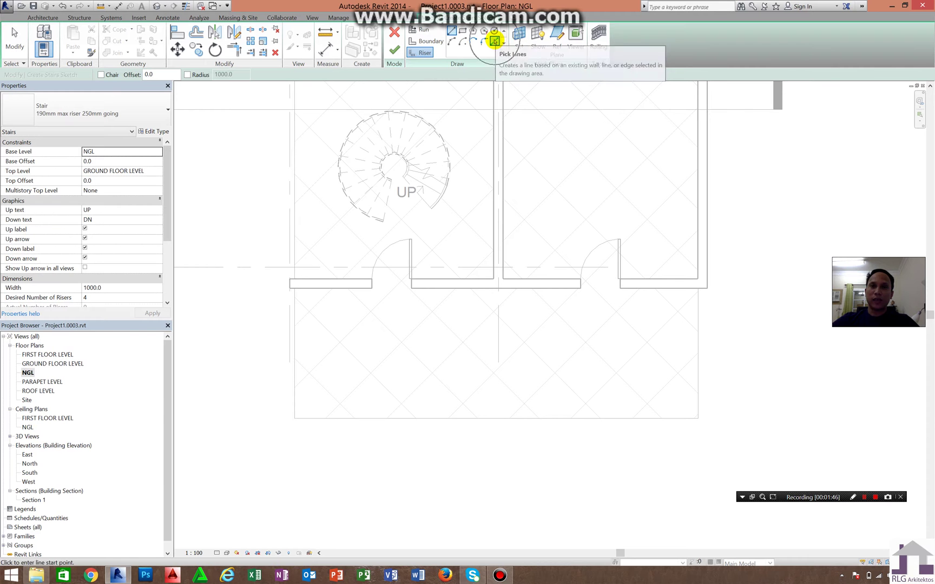
click(495, 42)
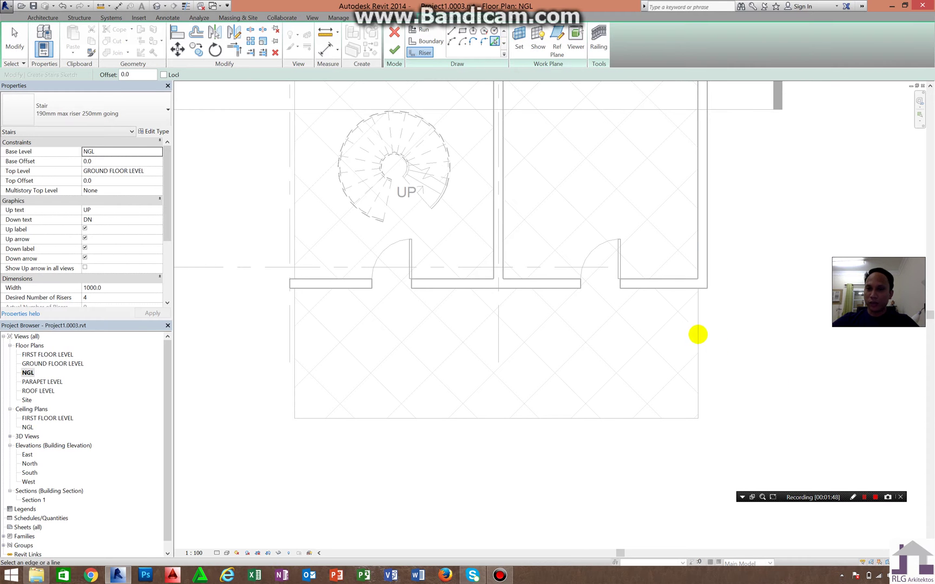
click(698, 333)
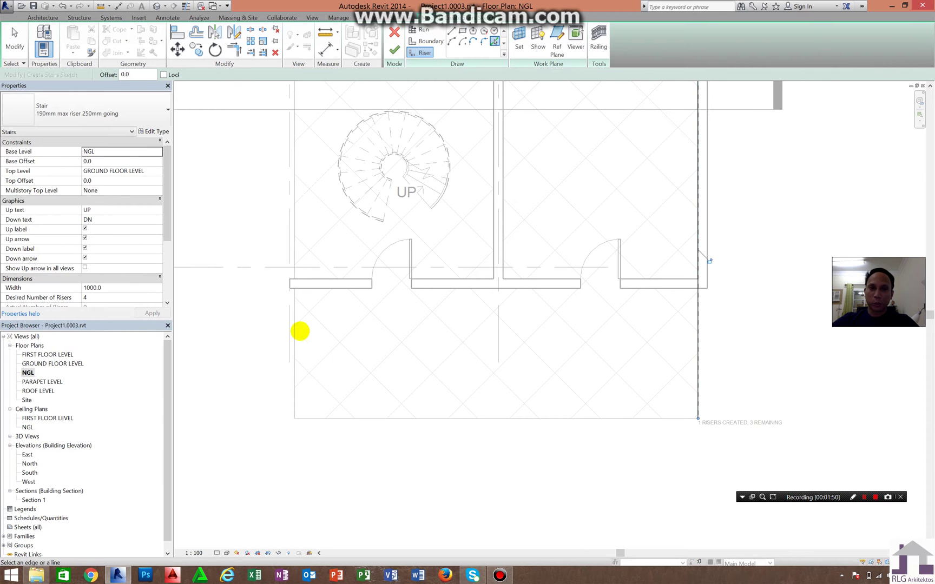
click(293, 328)
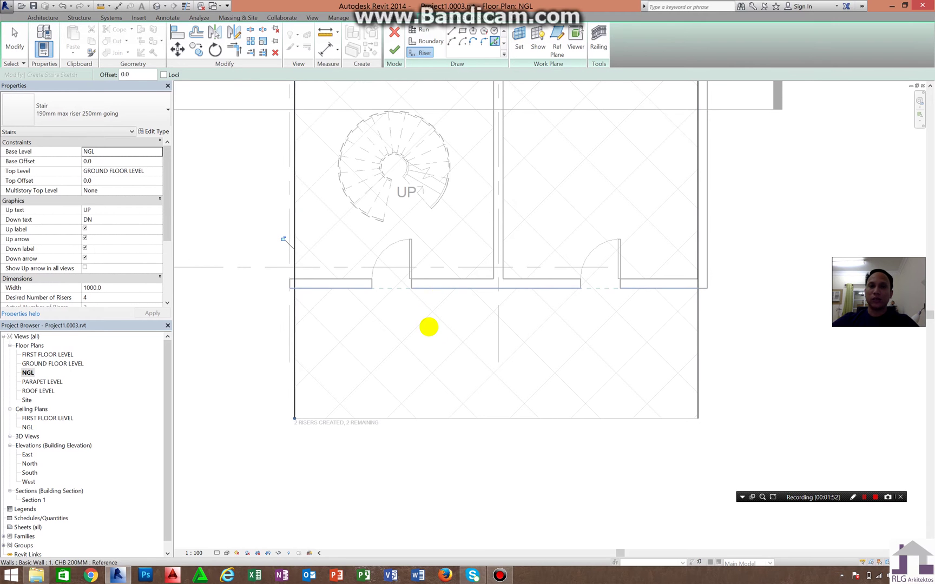
key(ctrl+z)
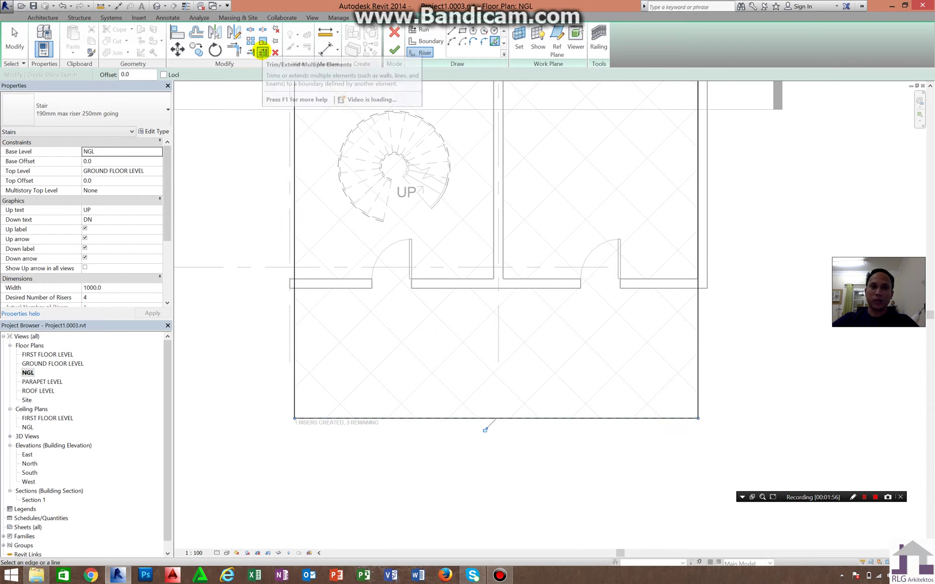
Trim the left sketch line back to the wall with Trim/Extend Multiple
click(262, 51)
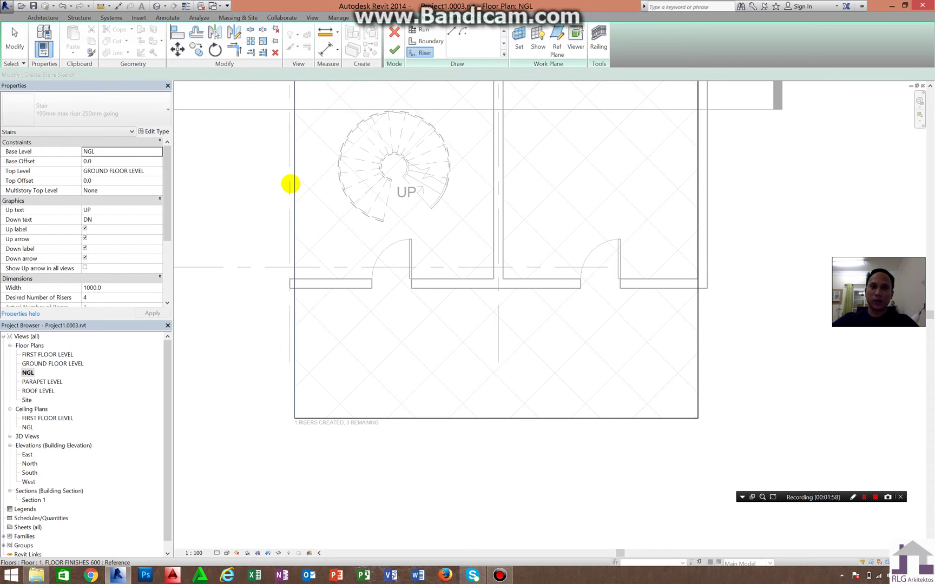
click(291, 183)
click(702, 169)
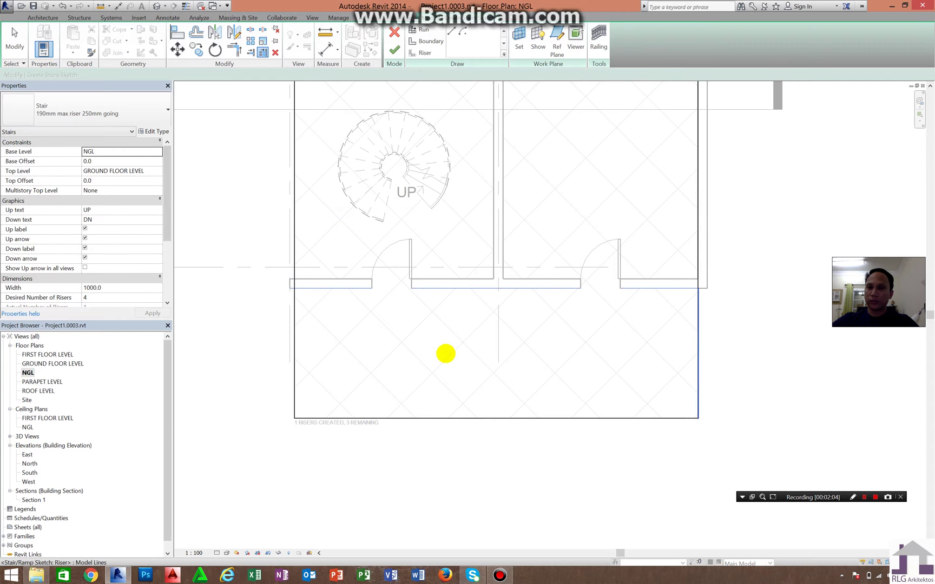
click(295, 319)
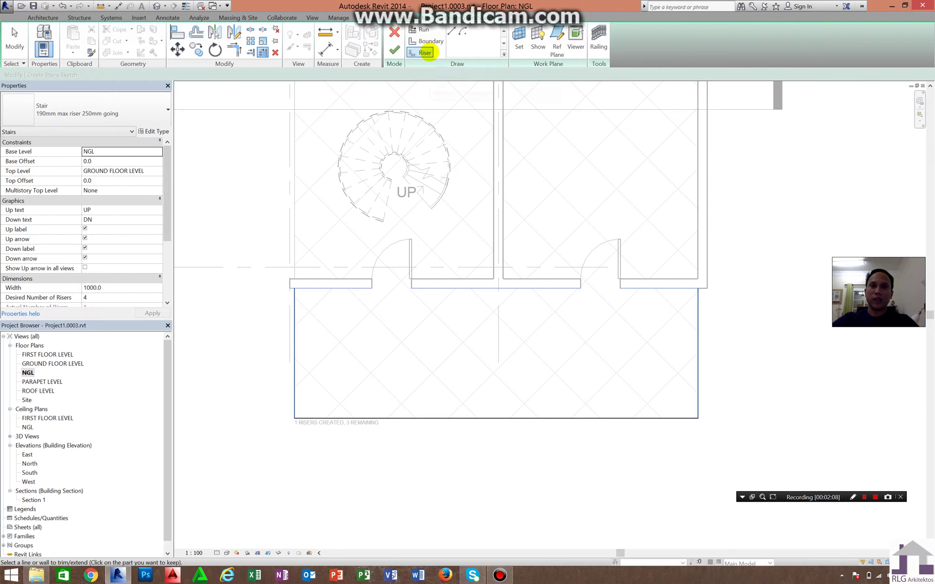
click(425, 52)
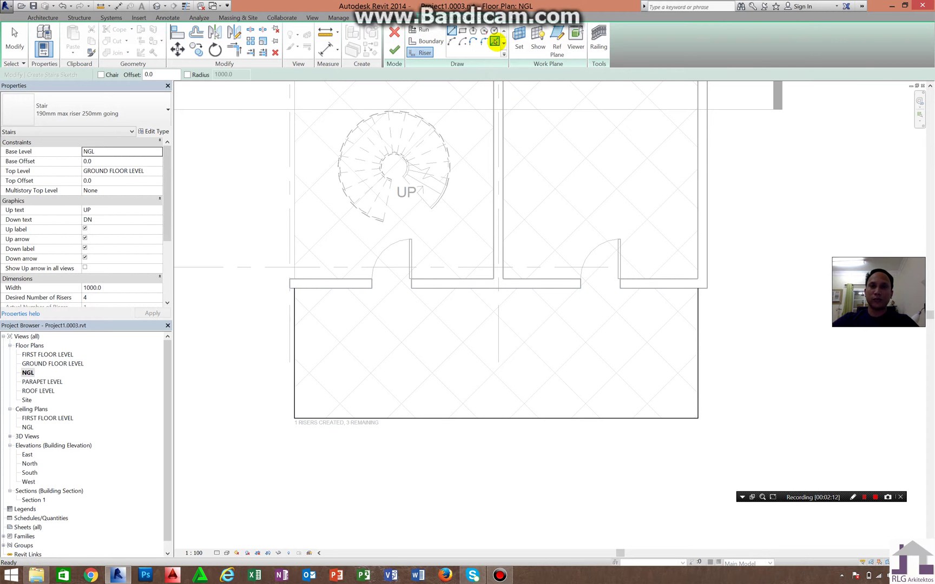
Pick riser lines at a 300 offset along the platform's left and right sides
click(494, 41)
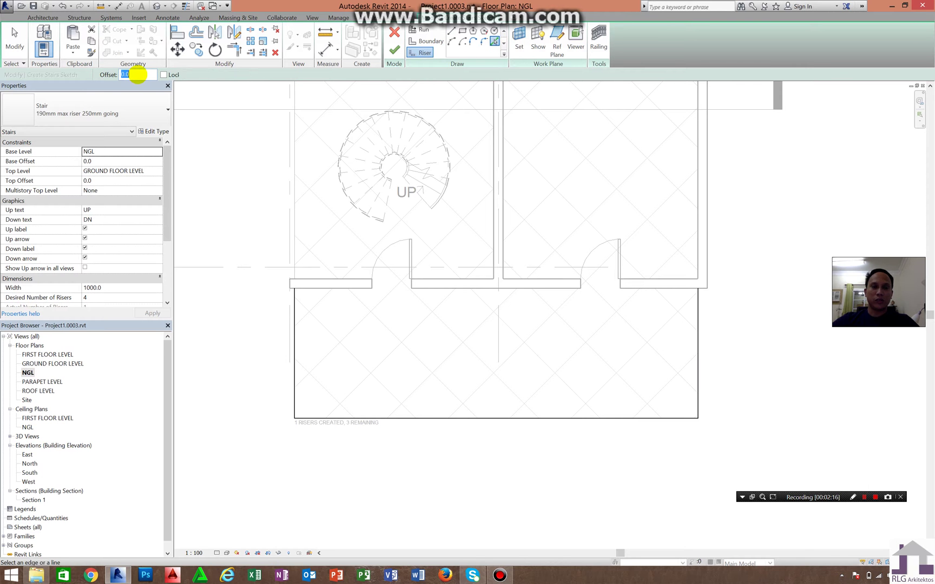
text(3)
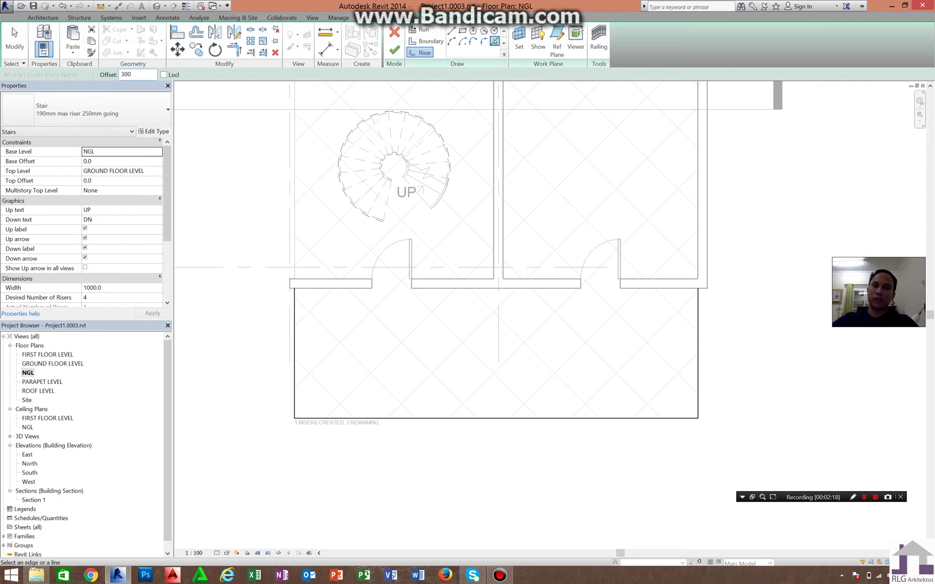
text(00)
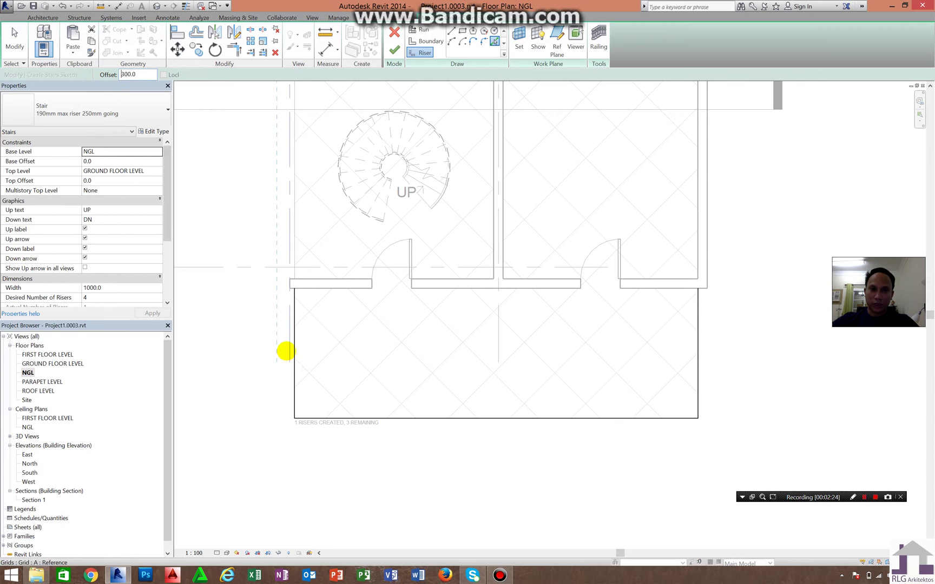
click(286, 352)
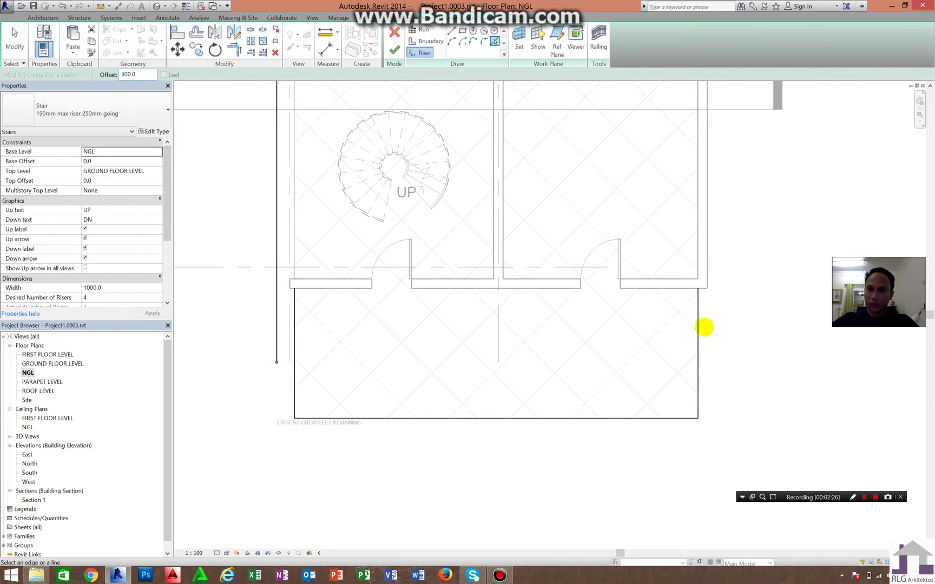
click(700, 335)
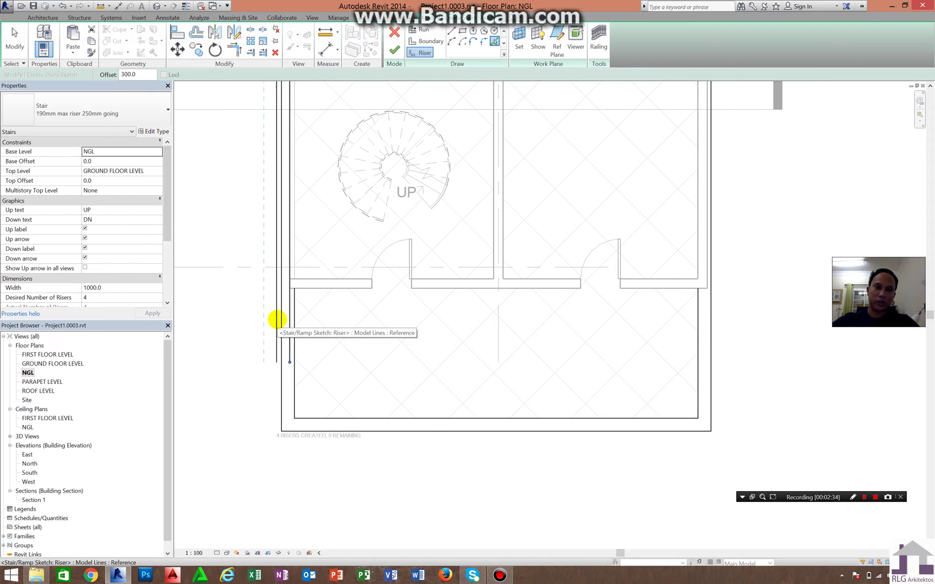
click(276, 320)
key(Escape)
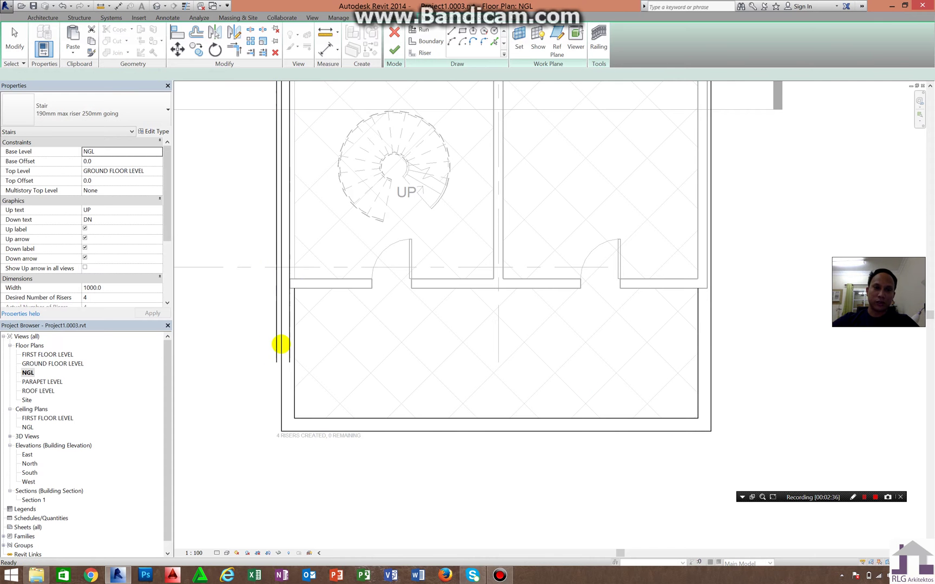
Move and delete the misplaced riser lines, leaving two risers remaining
scroll(290, 346, up, 2)
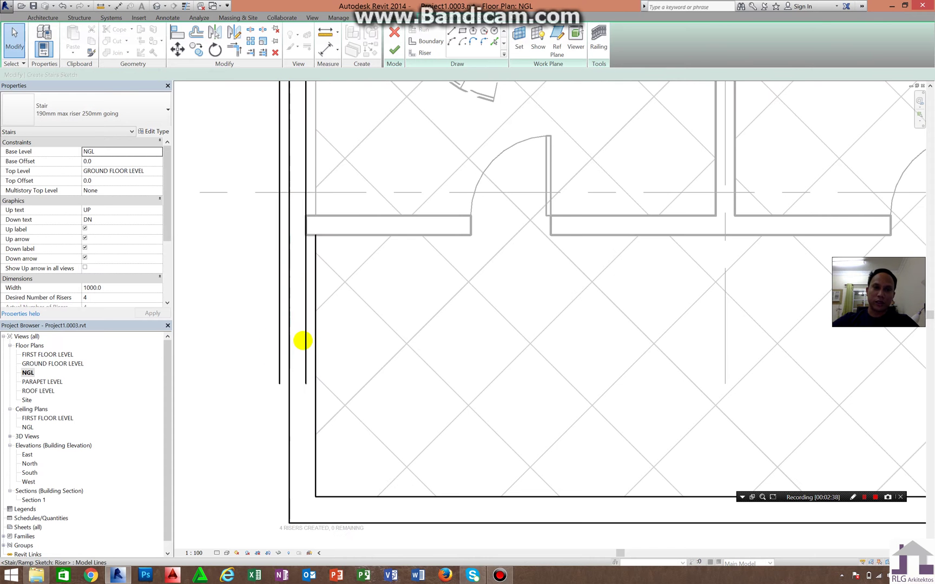
drag(304, 341, 275, 340)
key(Delete)
scroll(341, 208, down, 2)
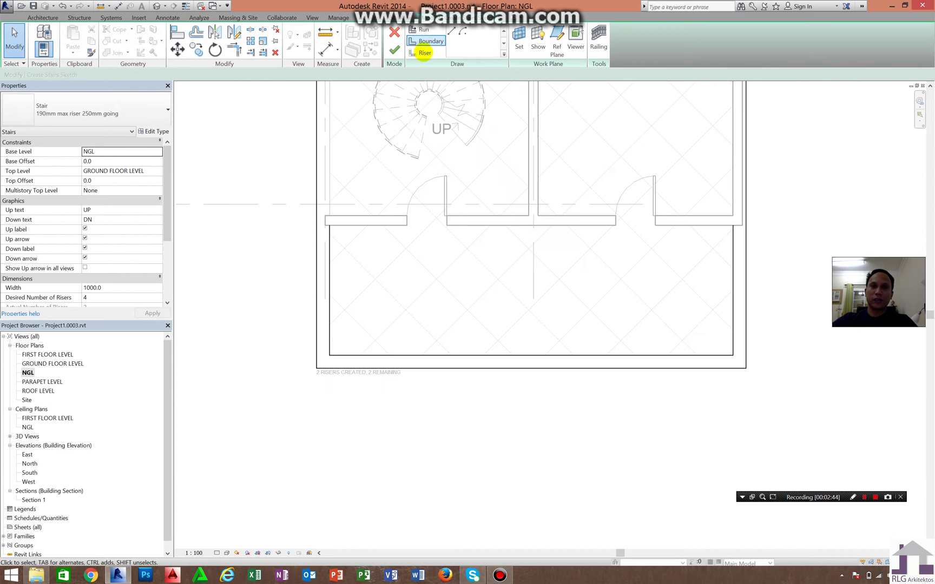
Pick the left, bottom and right edges as risers at a 300 offset
click(423, 52)
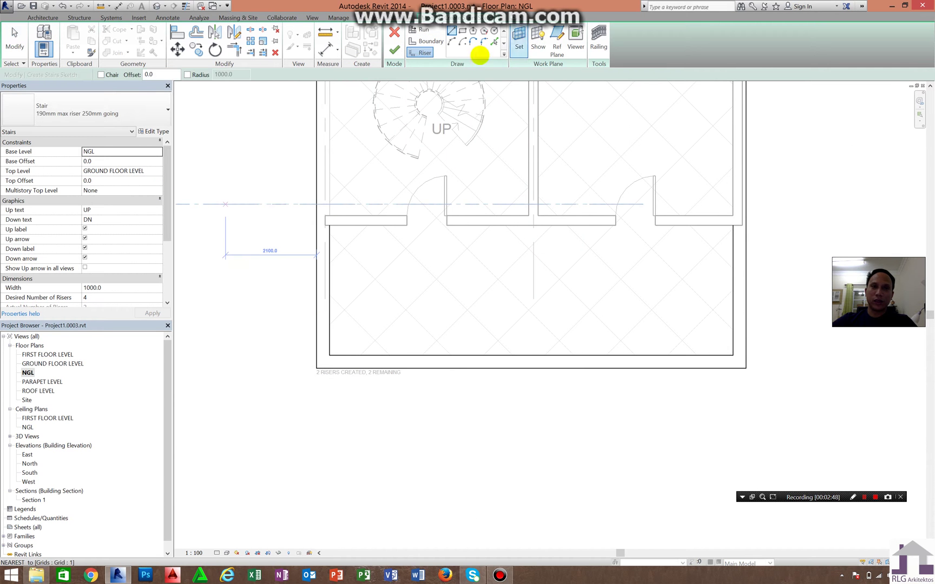
click(495, 41)
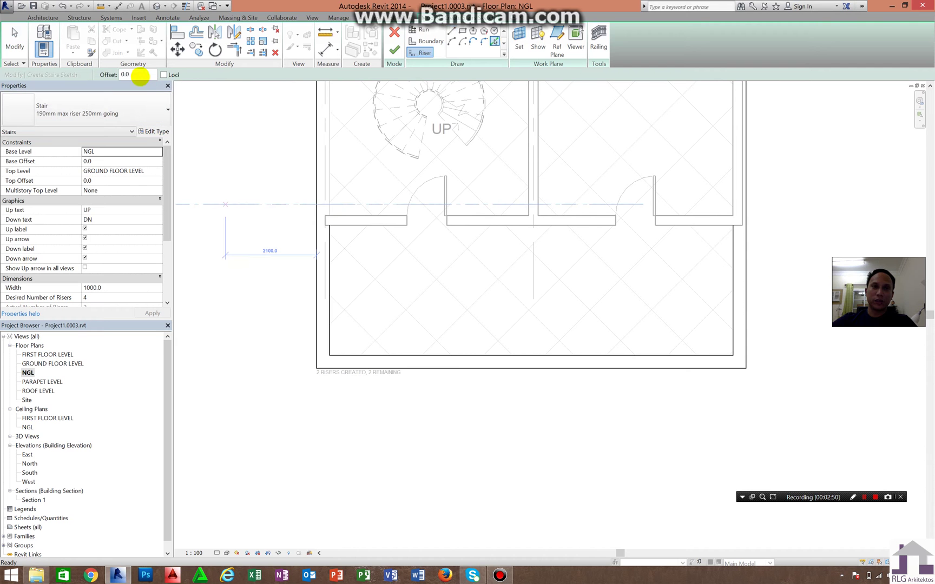
text(300)
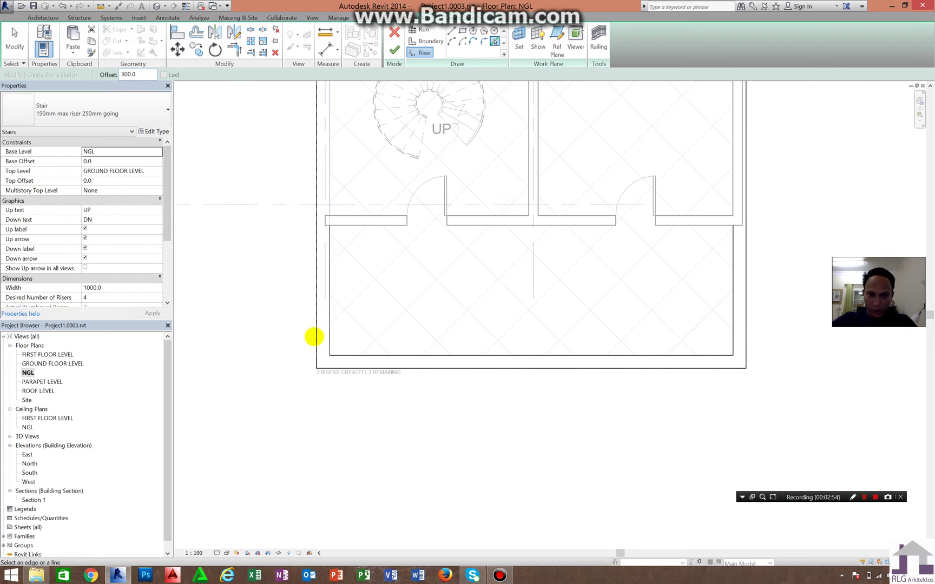
click(313, 339)
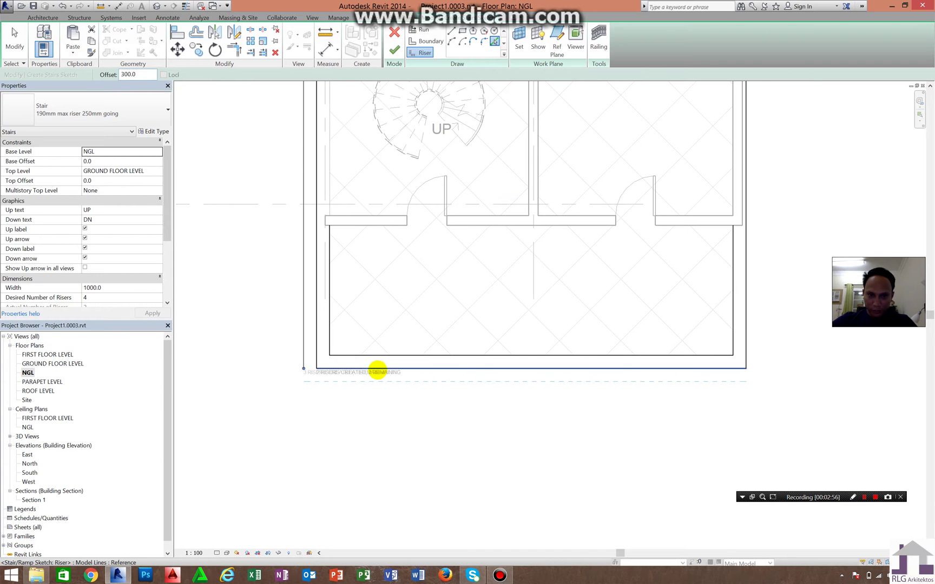
click(543, 384)
click(747, 324)
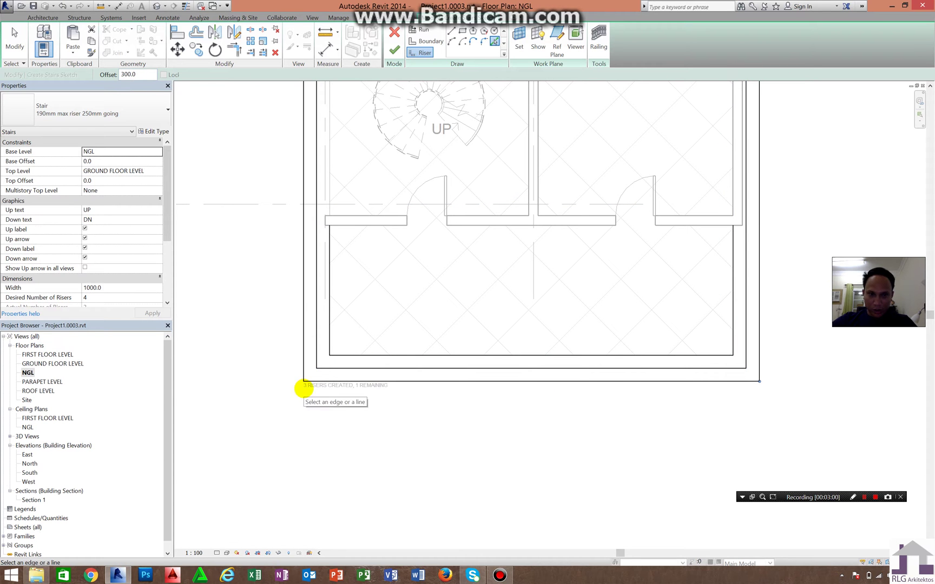
Add the outermost risers along the bottom and right, leaving 0 remaining
key(alt)
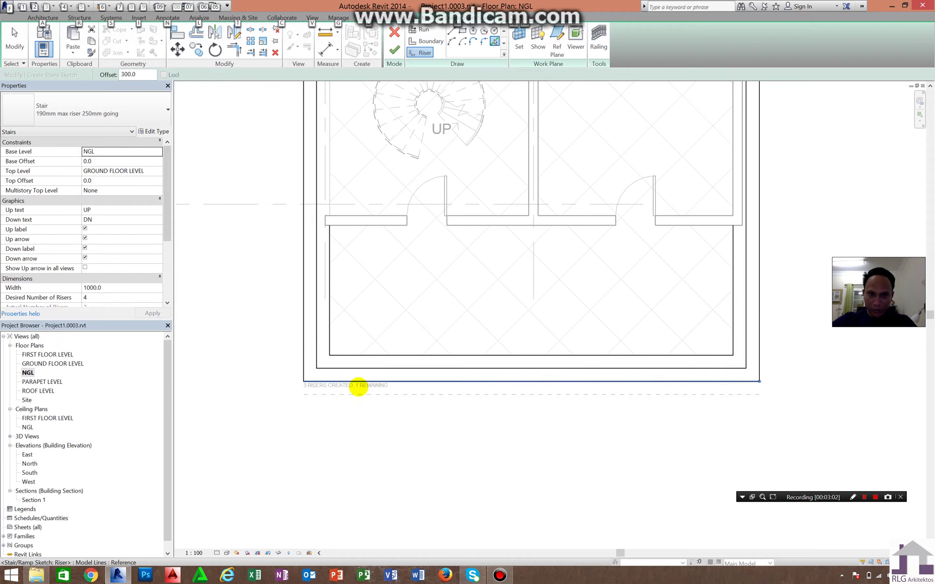
click(359, 386)
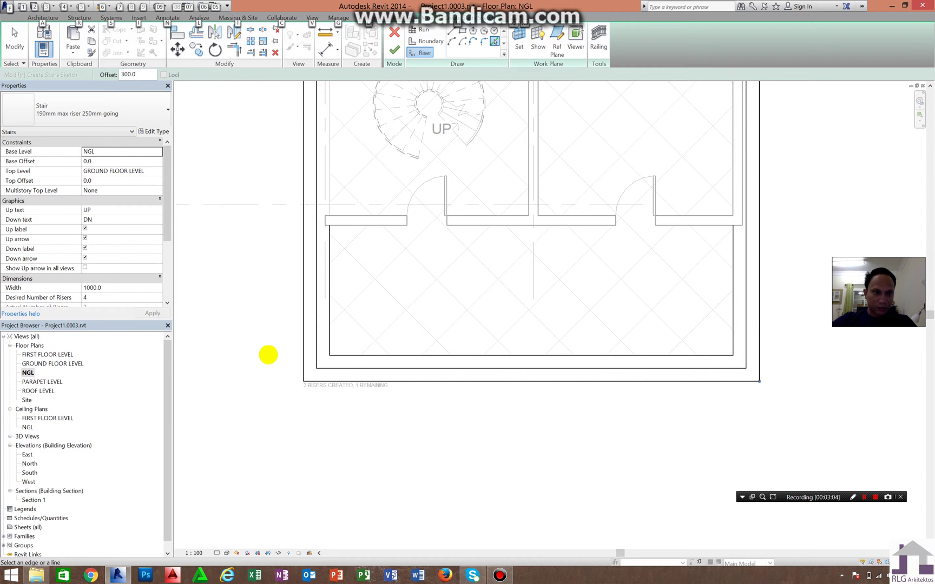
key(alt)
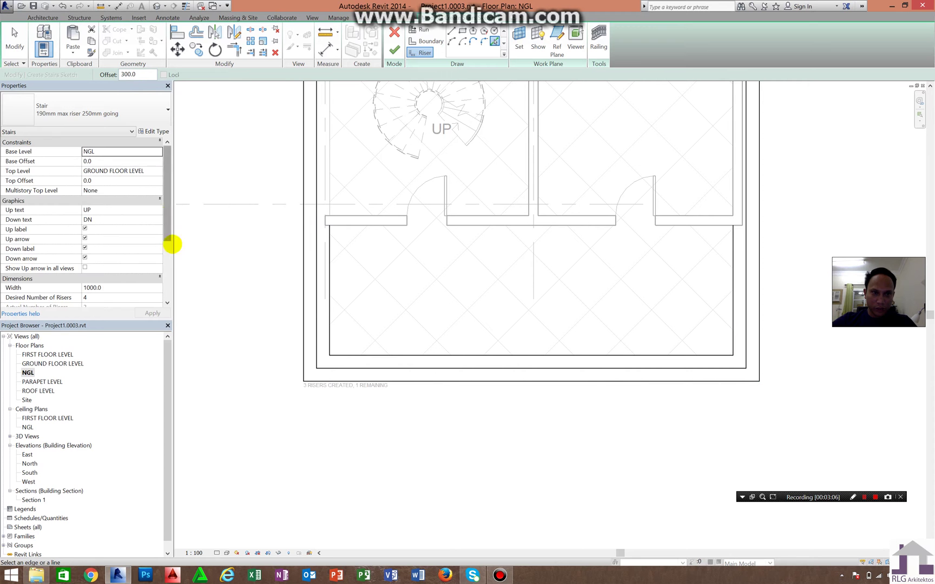
scroll(172, 245, down, 3)
click(85, 239)
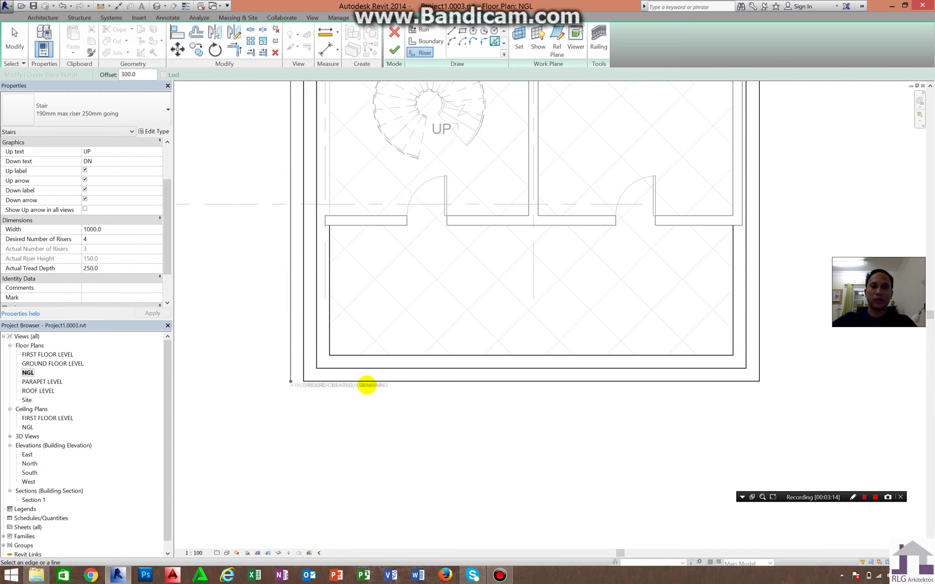
click(413, 382)
click(756, 345)
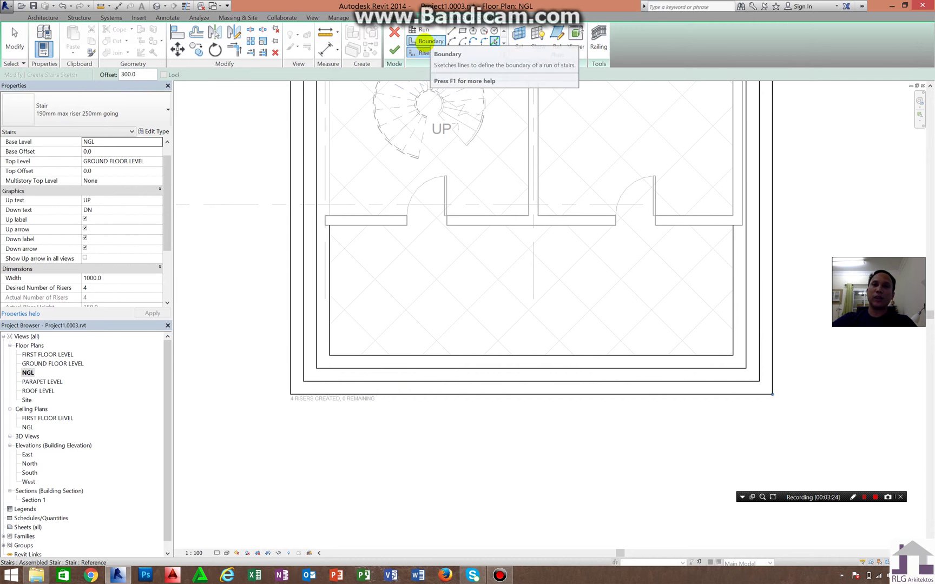
Draw horizontal boundary lines along the front wall line on both sides
click(425, 42)
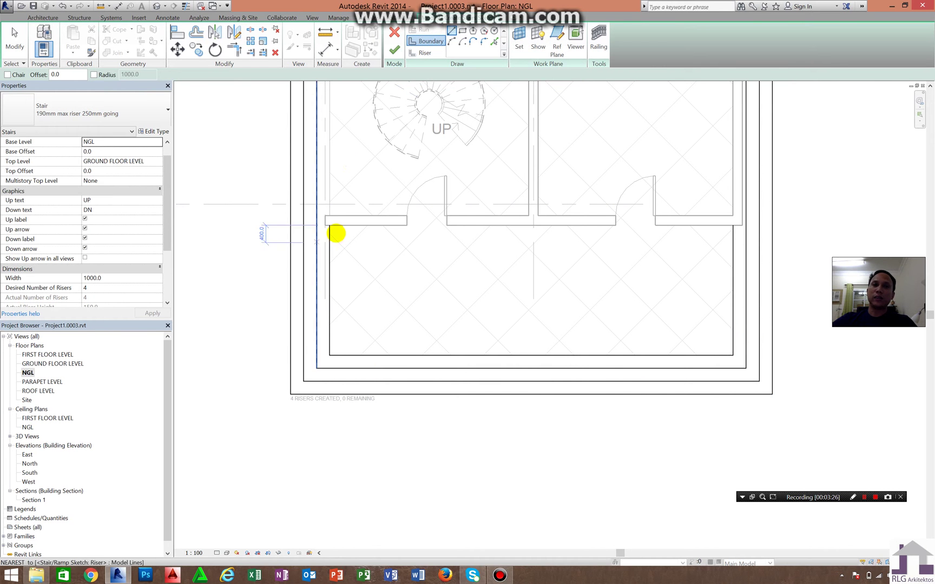
click(329, 227)
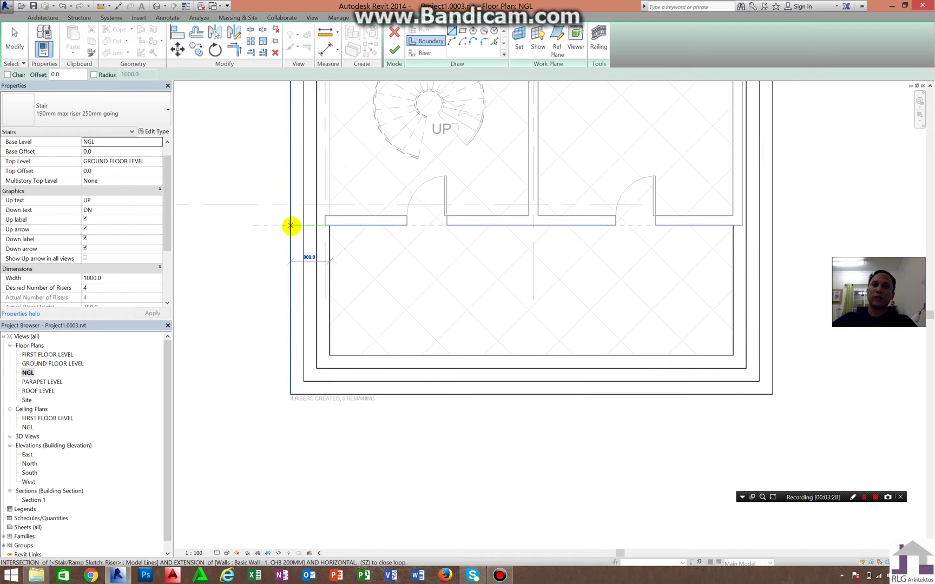
click(294, 226)
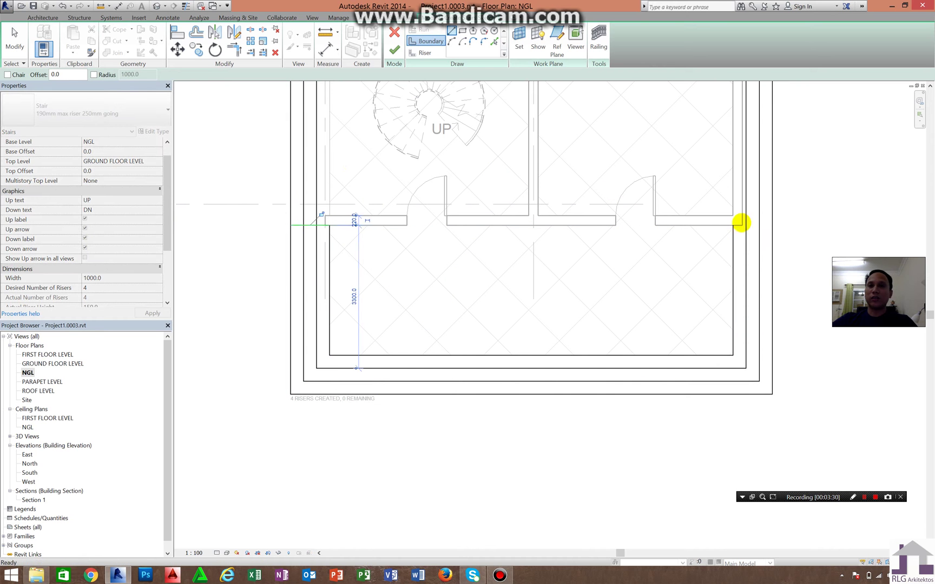
click(734, 226)
click(773, 225)
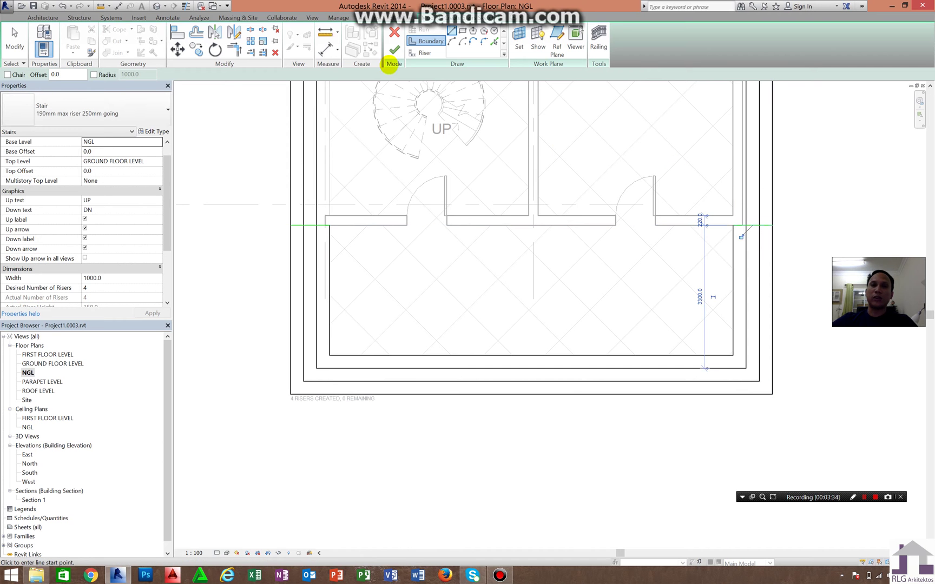
key(Escape)
key(Escape)
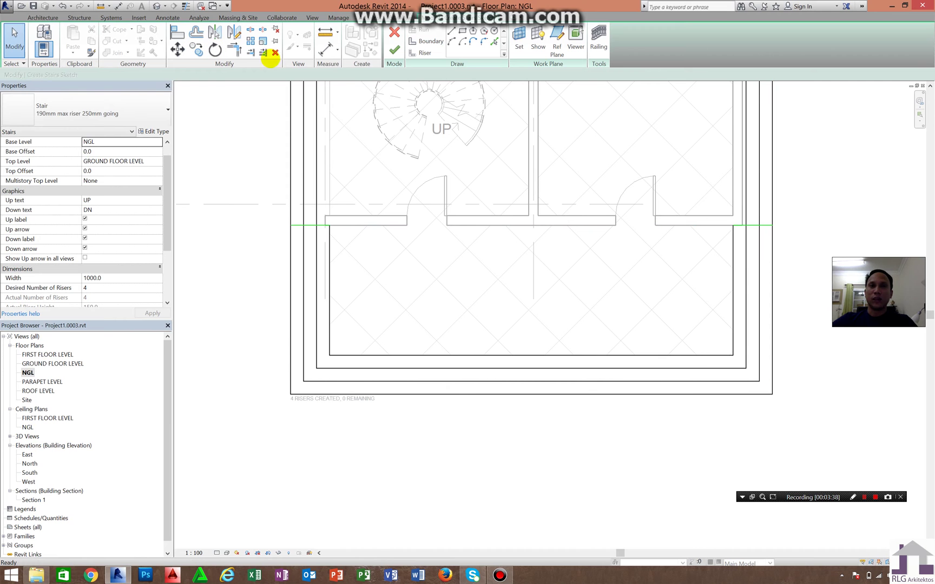
Trim the left and right riser lines to the boundary lines with Trim/Extend to Corner
click(263, 54)
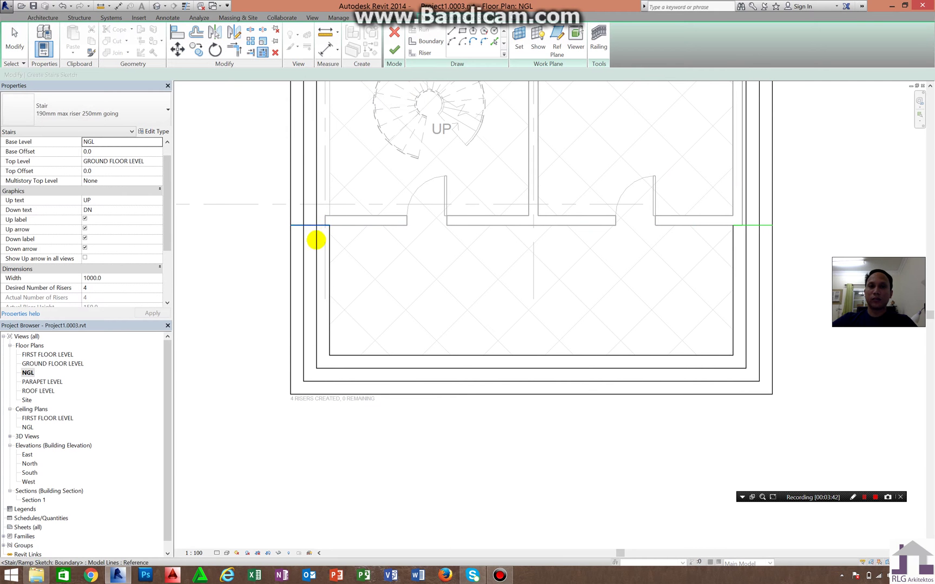
click(309, 239)
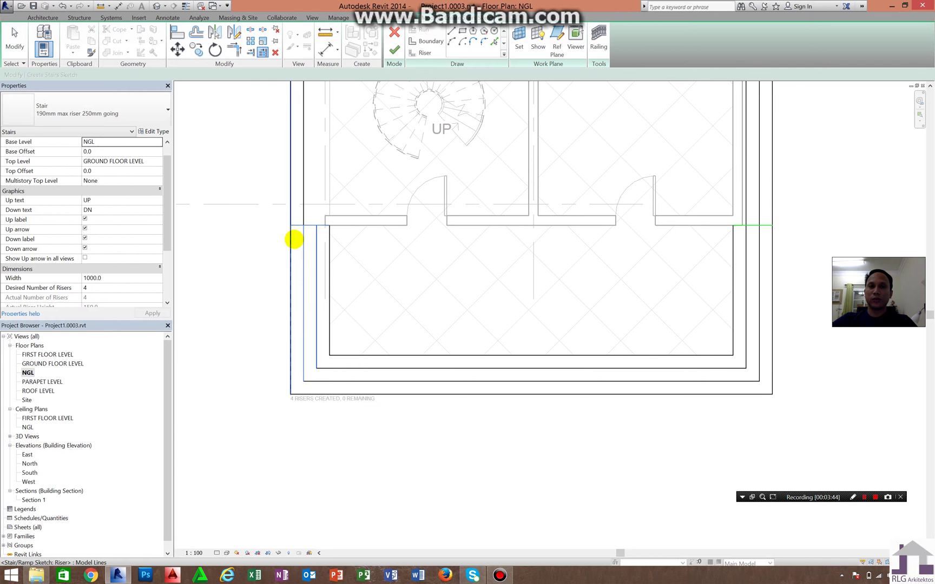
click(296, 238)
click(292, 238)
click(262, 52)
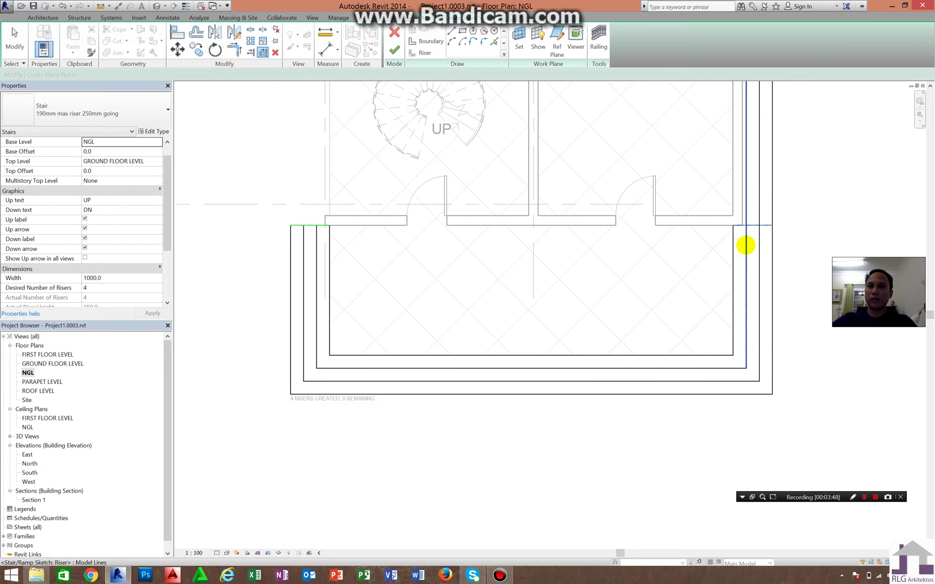
click(755, 246)
click(772, 237)
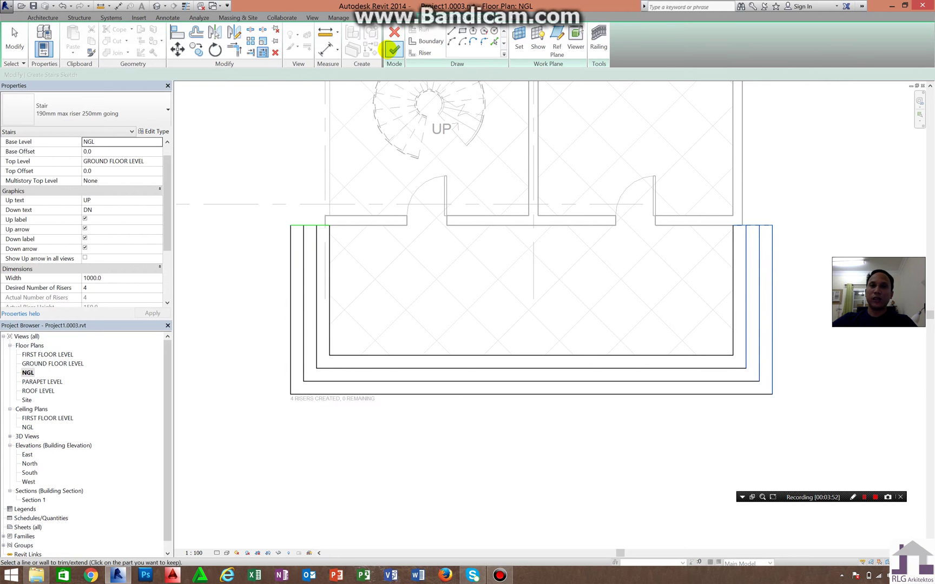
Finish the stair sketch and review the new stair in the 3D view
click(389, 51)
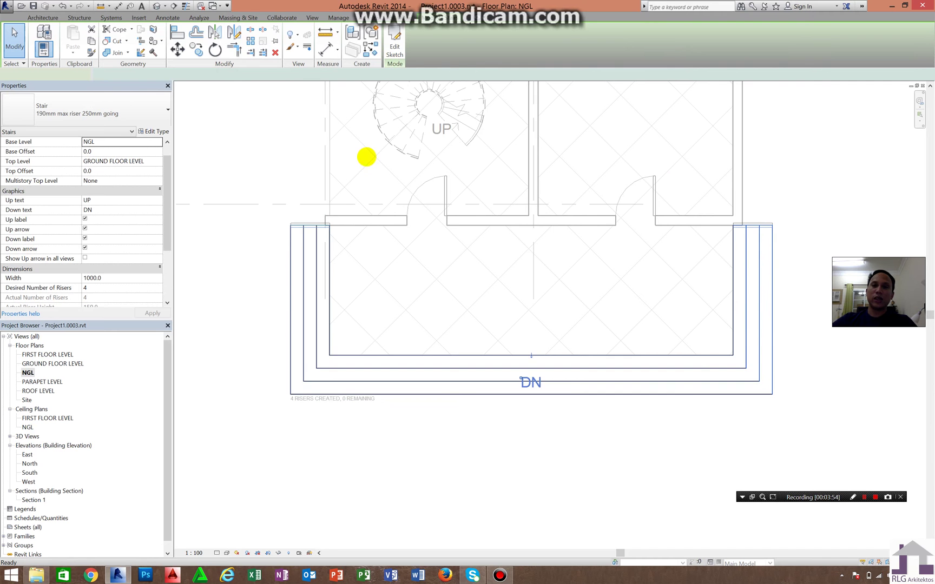
click(156, 6)
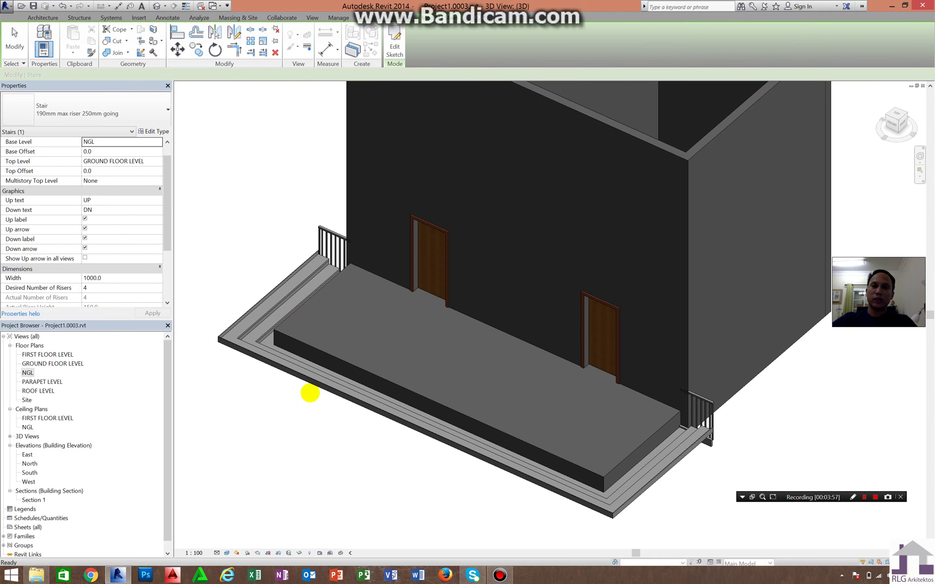
click(310, 394)
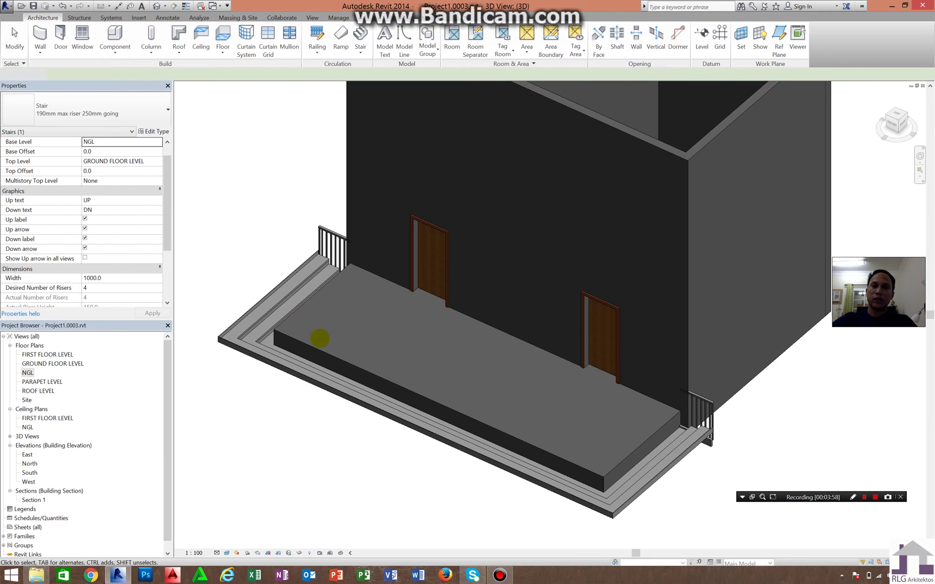
scroll(305, 346, up, 3)
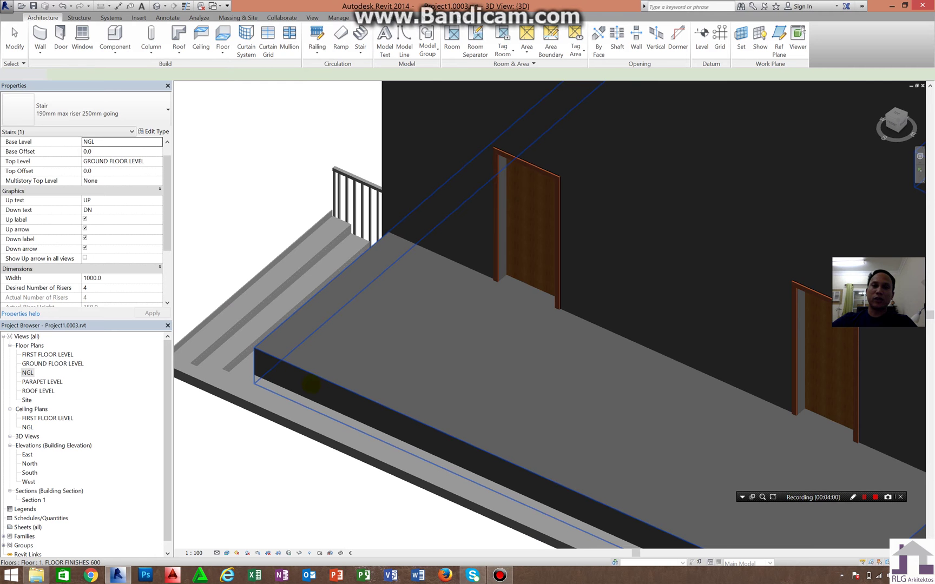
scroll(267, 292, down, 3)
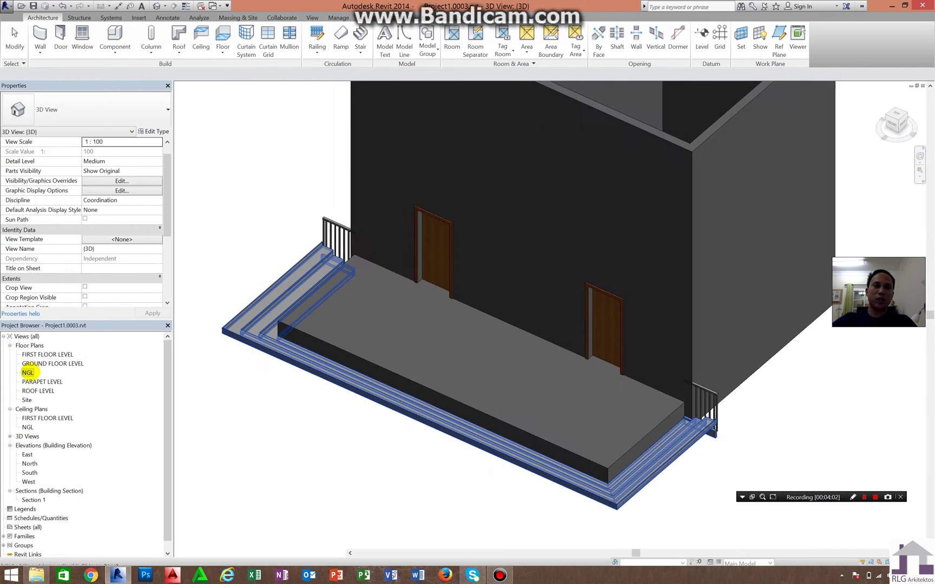
Flip the stair on the NGL plan so it steps down, then view it in 3D
double_click(27, 373)
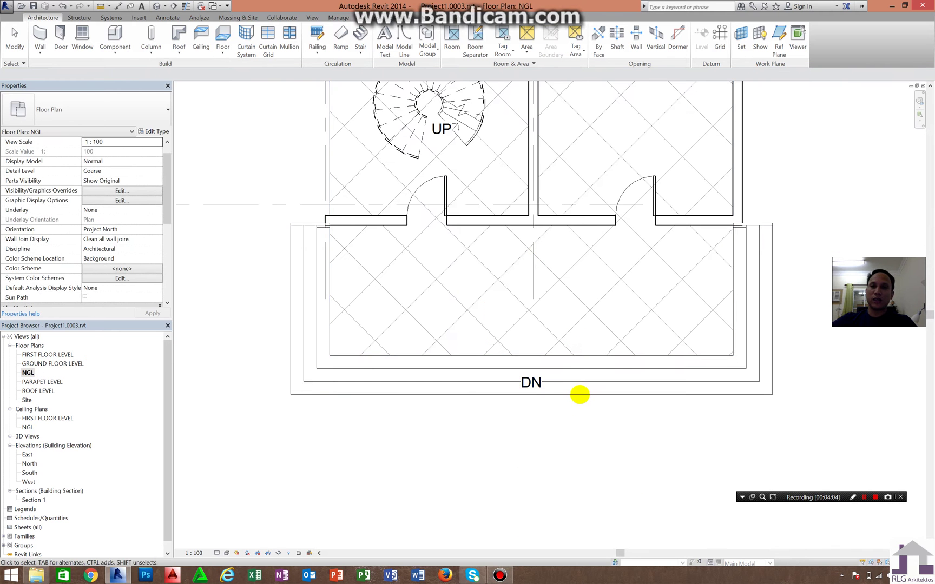
click(579, 394)
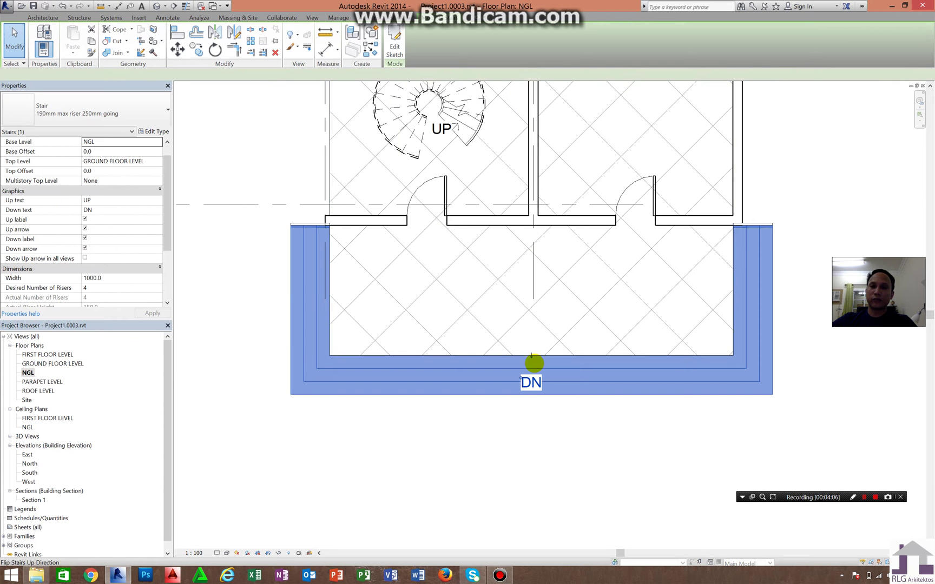
scroll(531, 356, up, 3)
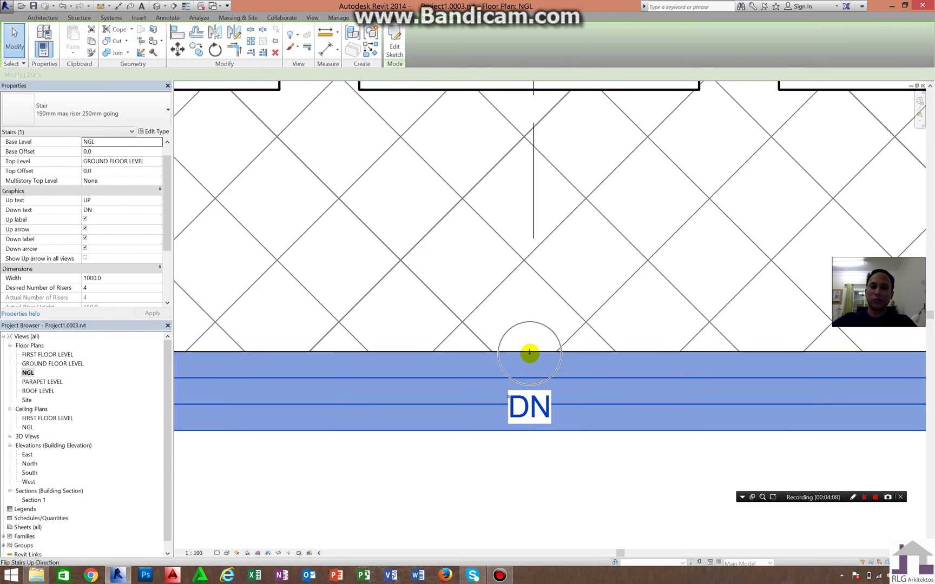
click(529, 353)
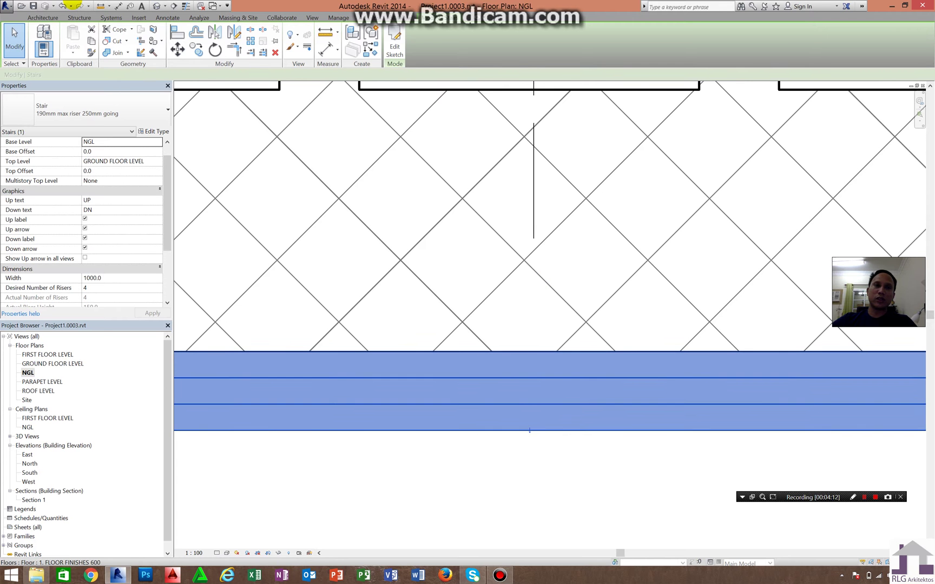
click(156, 6)
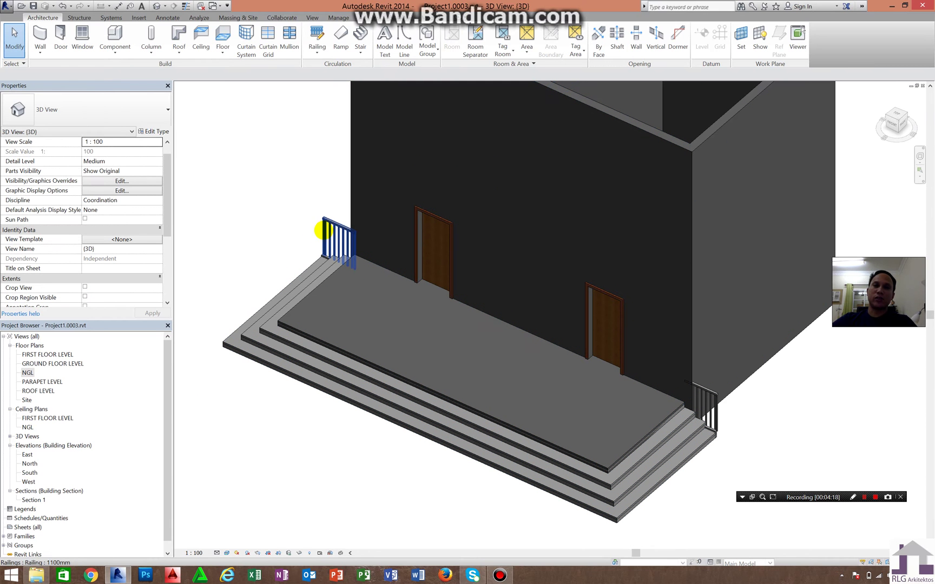
Delete the left and right railings at the ends of the stair
click(327, 229)
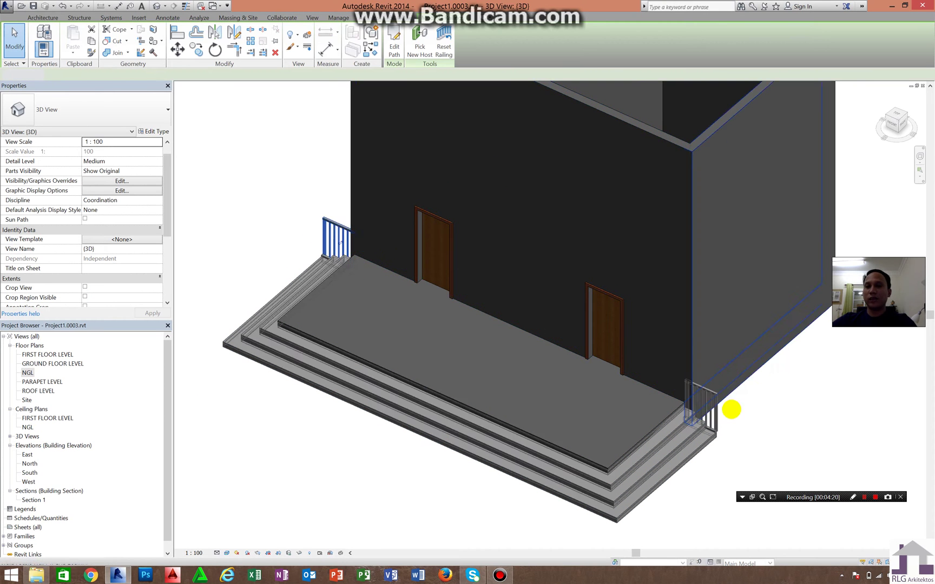
key(Delete)
click(721, 385)
key(Delete)
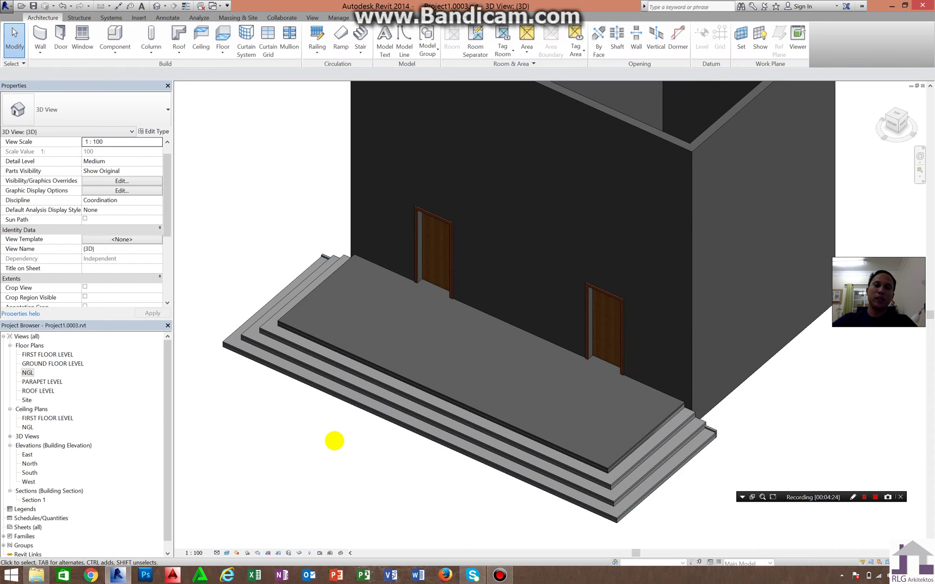
scroll(341, 448, up, 2)
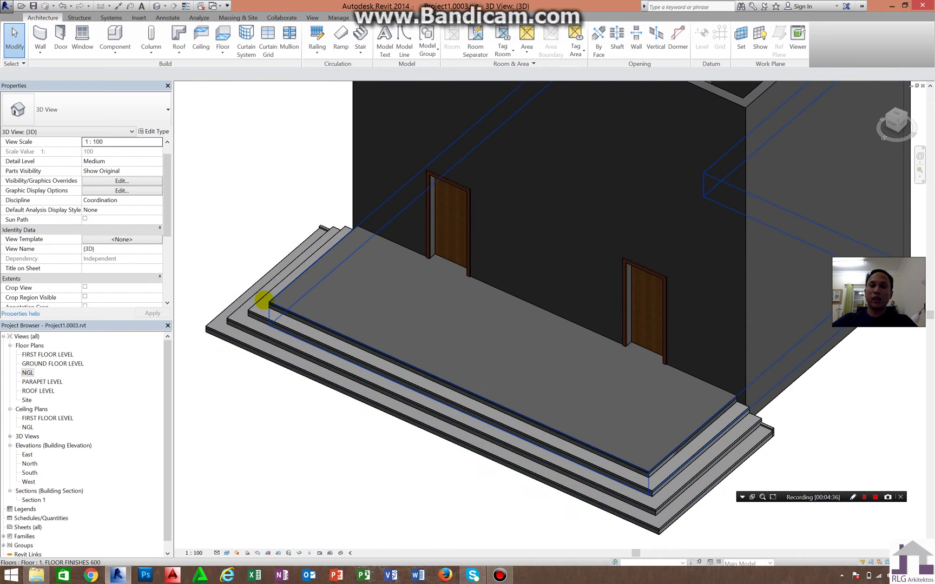
click(250, 286)
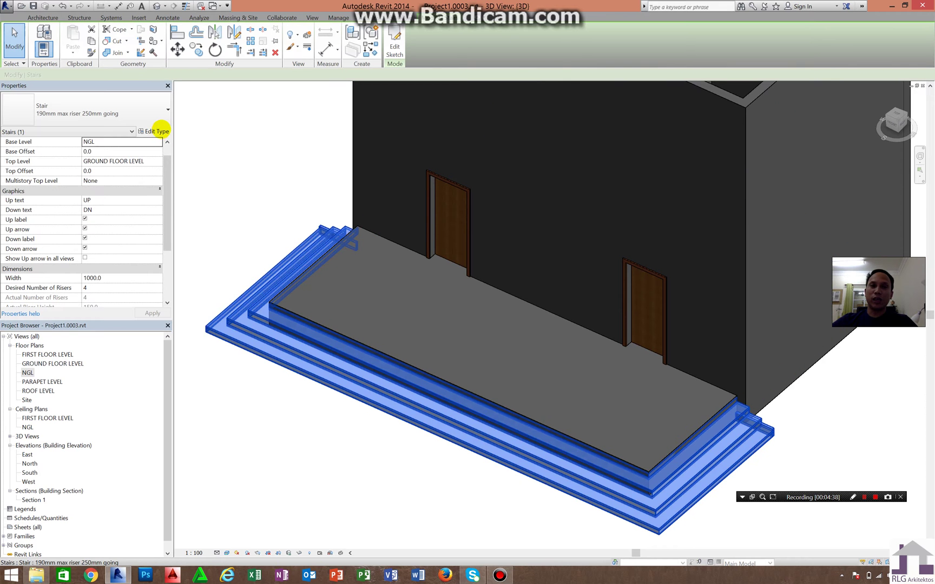
click(158, 131)
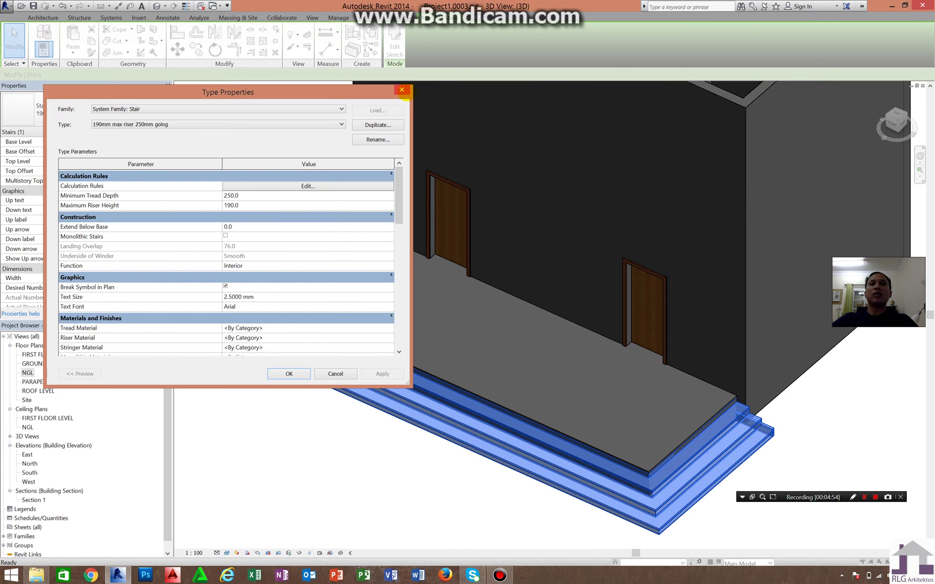
key(Escape)
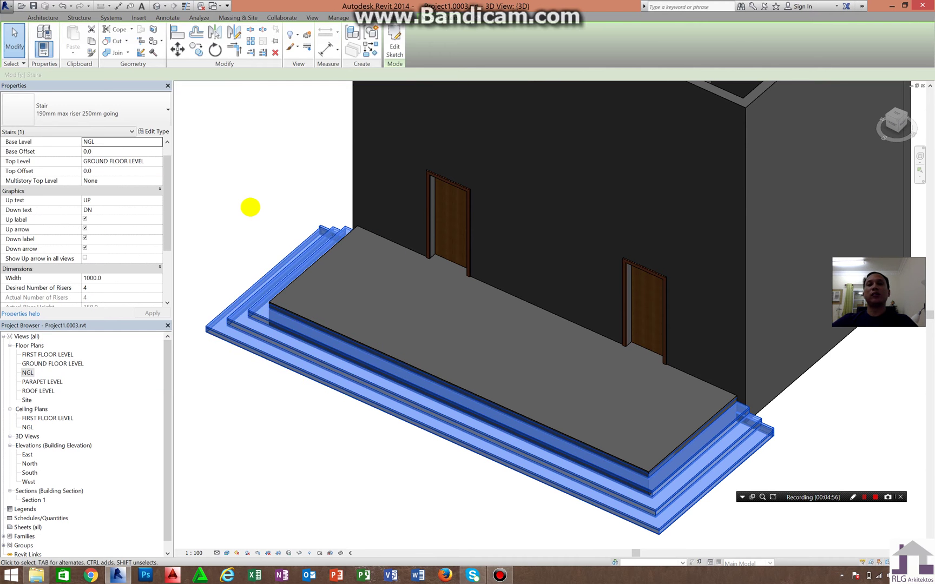
key(Escape)
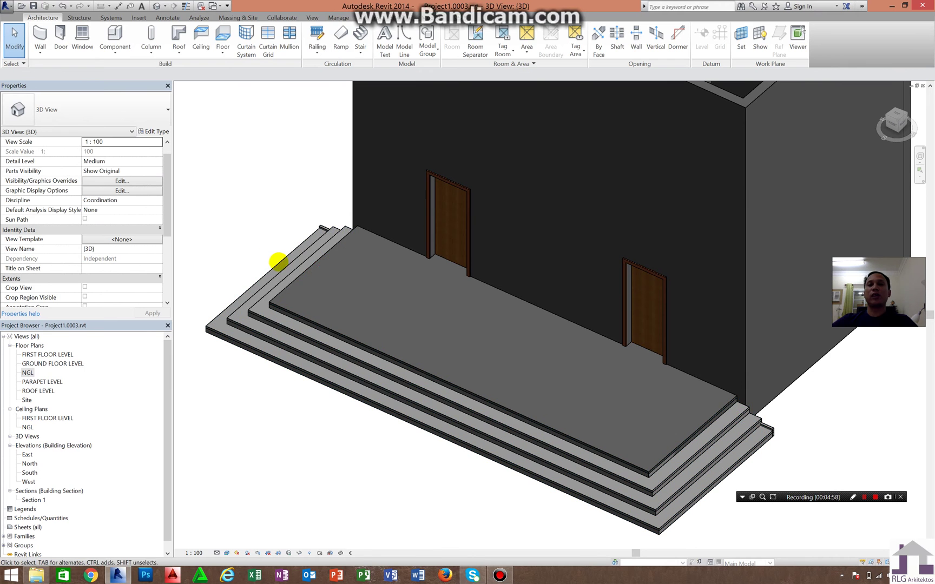
click(278, 262)
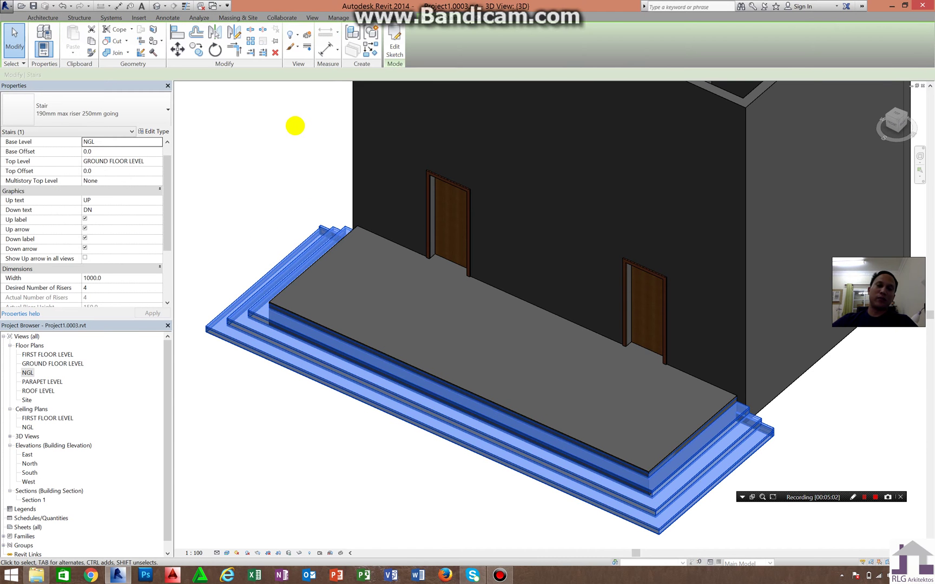
click(295, 126)
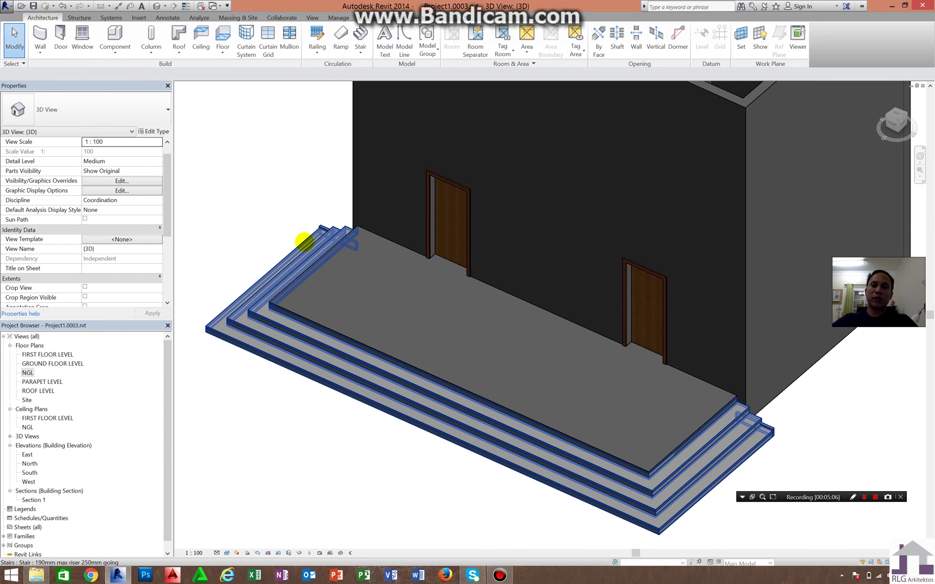
double_click(305, 241)
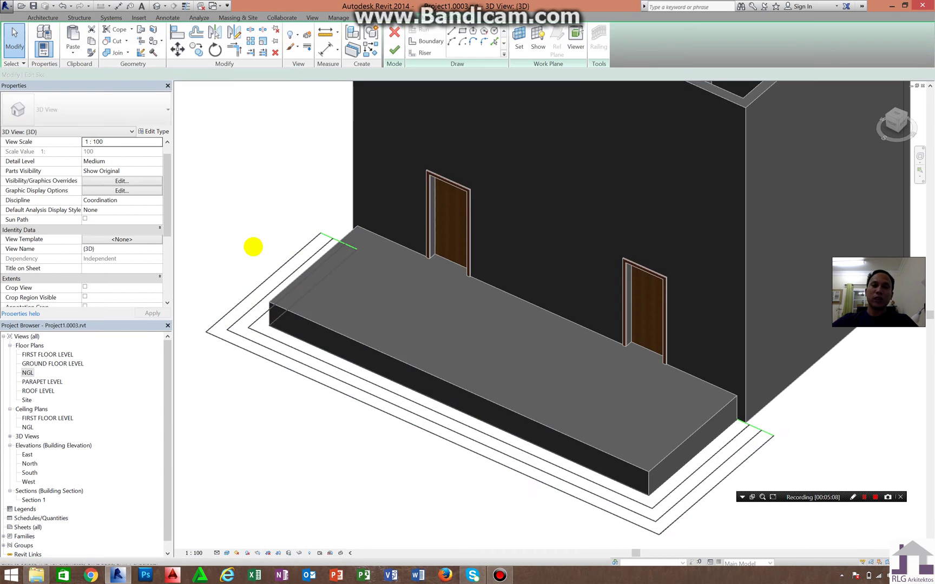
click(309, 293)
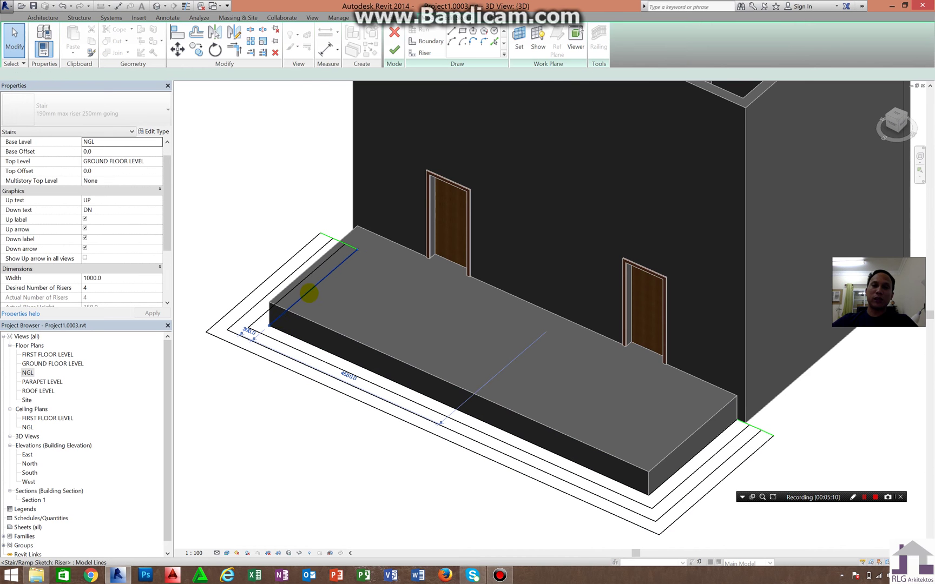
click(311, 291)
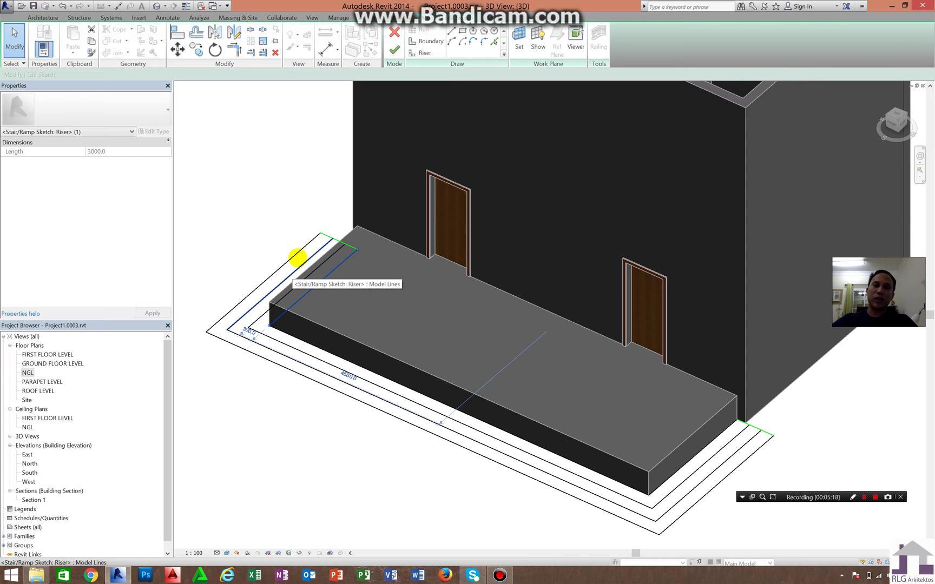
click(414, 53)
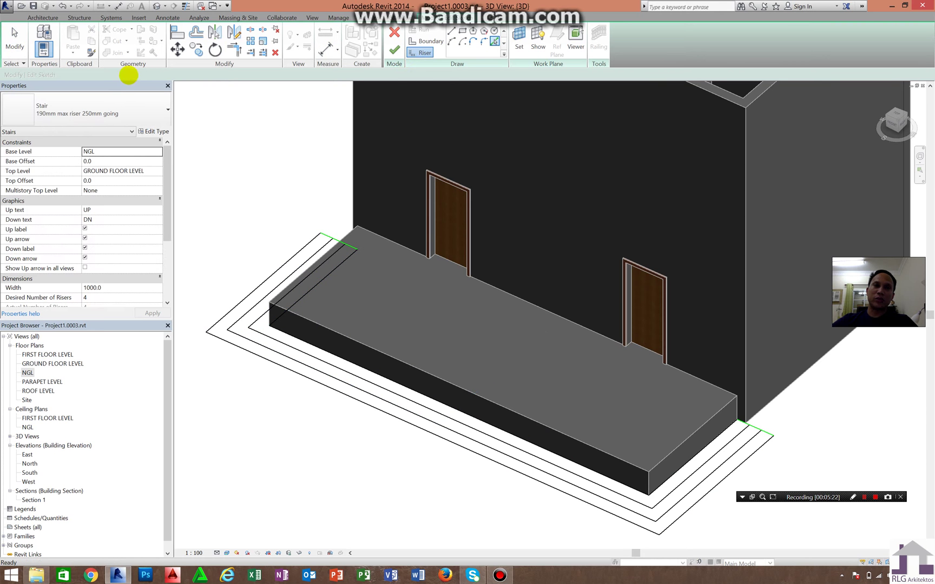
text(300.0)
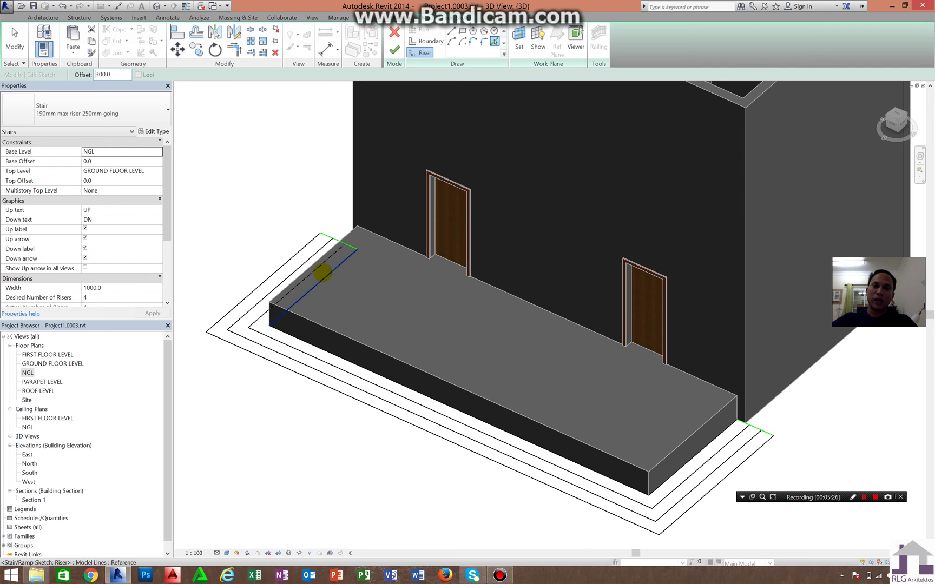
click(303, 266)
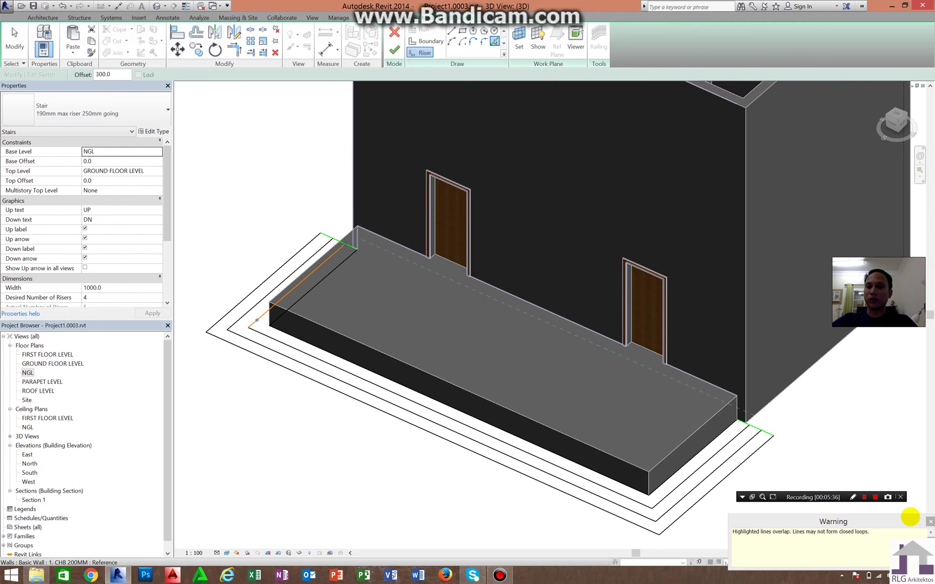
click(930, 521)
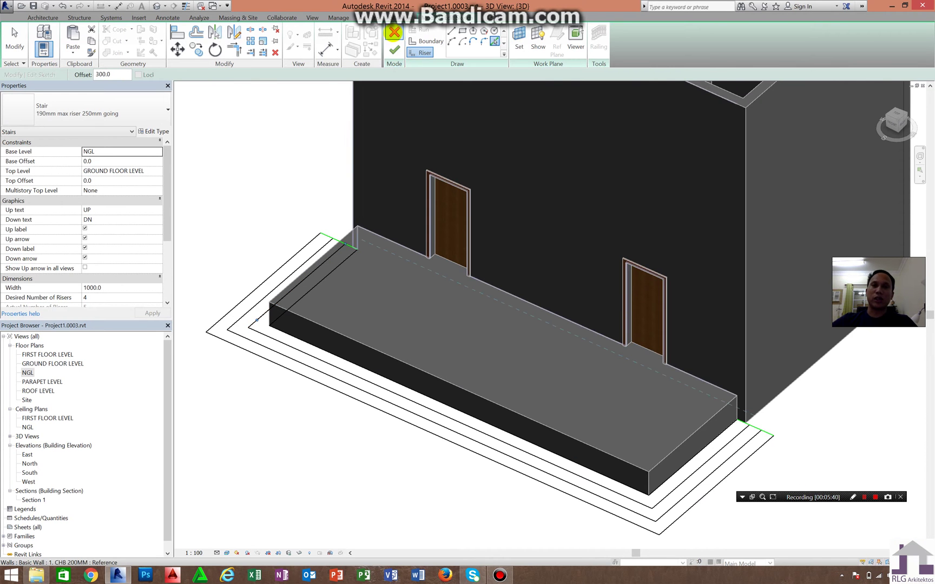
click(395, 33)
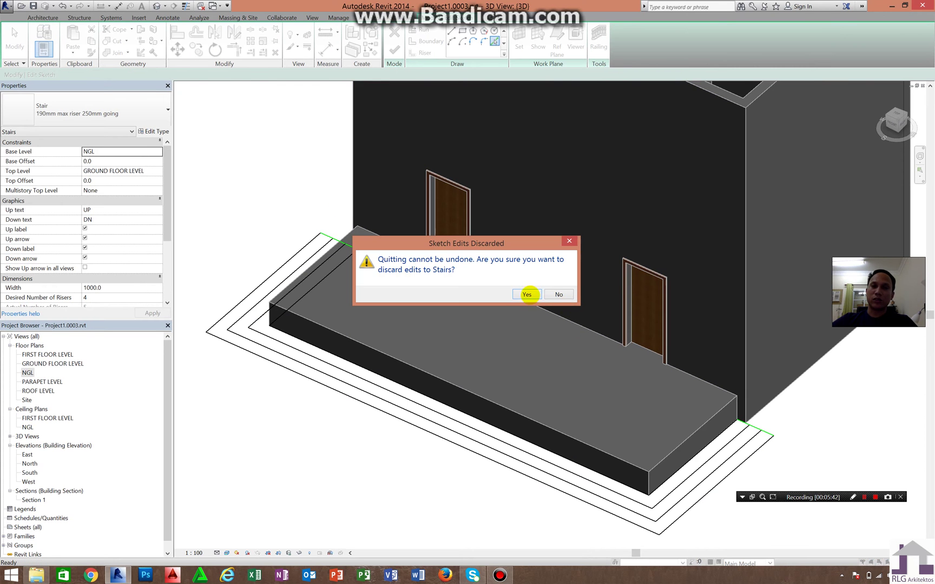
click(557, 294)
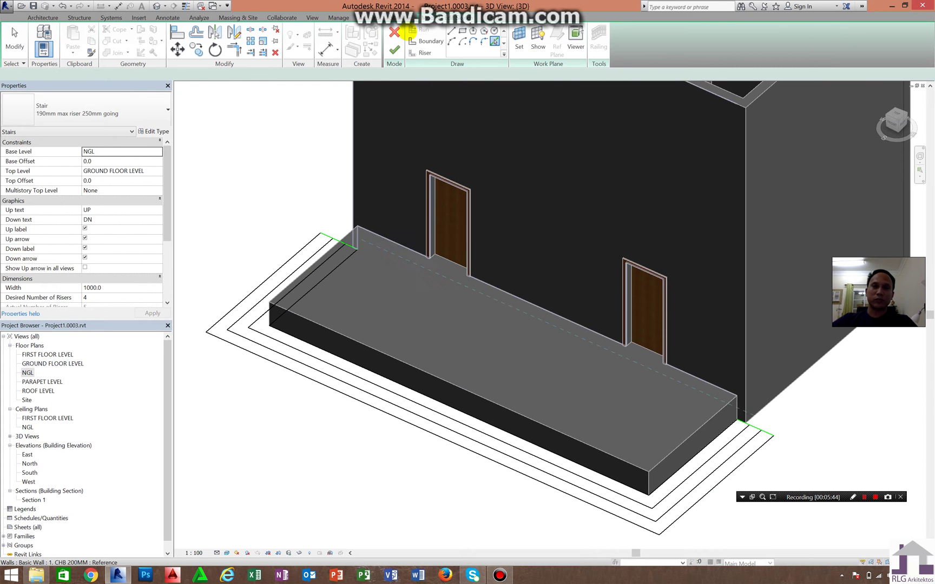
click(394, 32)
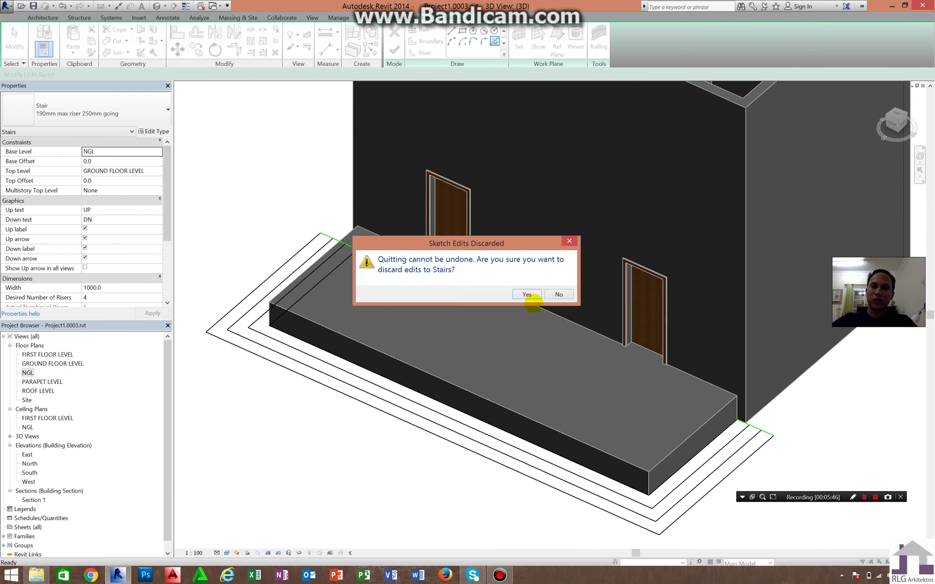
click(523, 293)
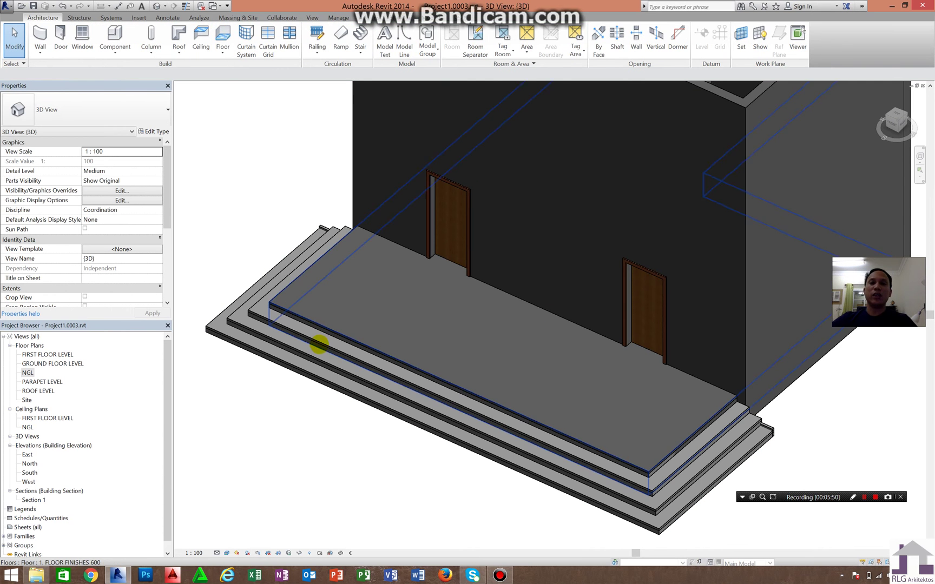
Delete the wrap-around stair and reopen the NGL plan zoomed out
click(317, 347)
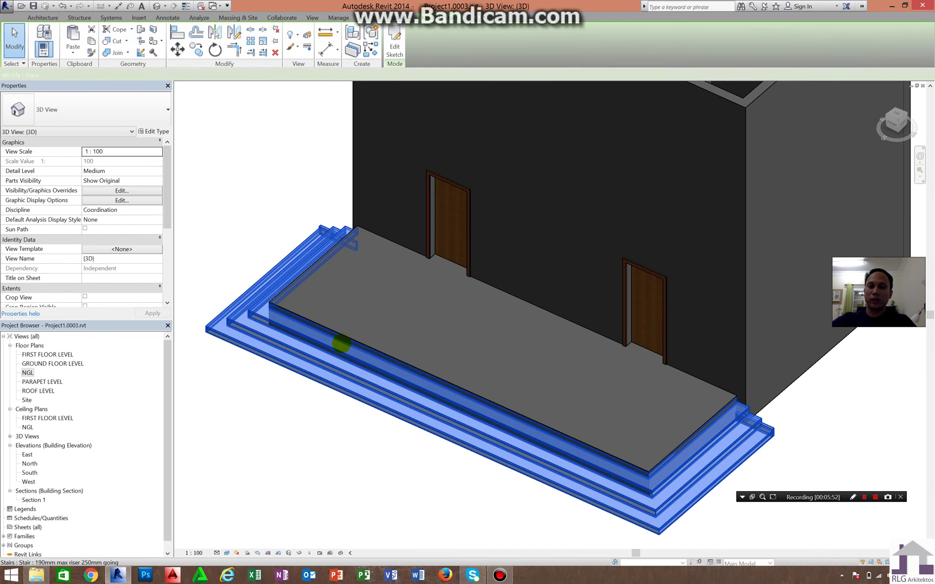
key(Delete)
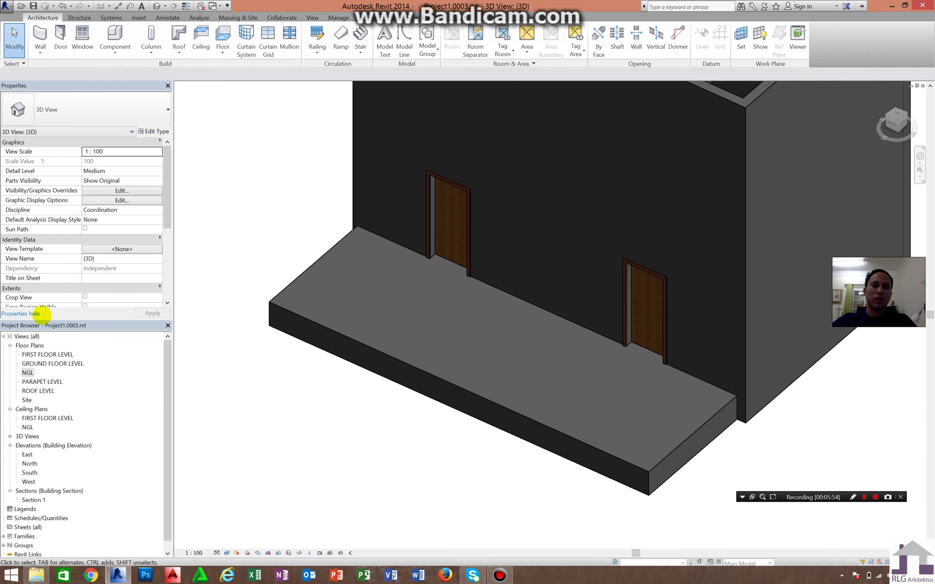
click(28, 373)
double_click(28, 373)
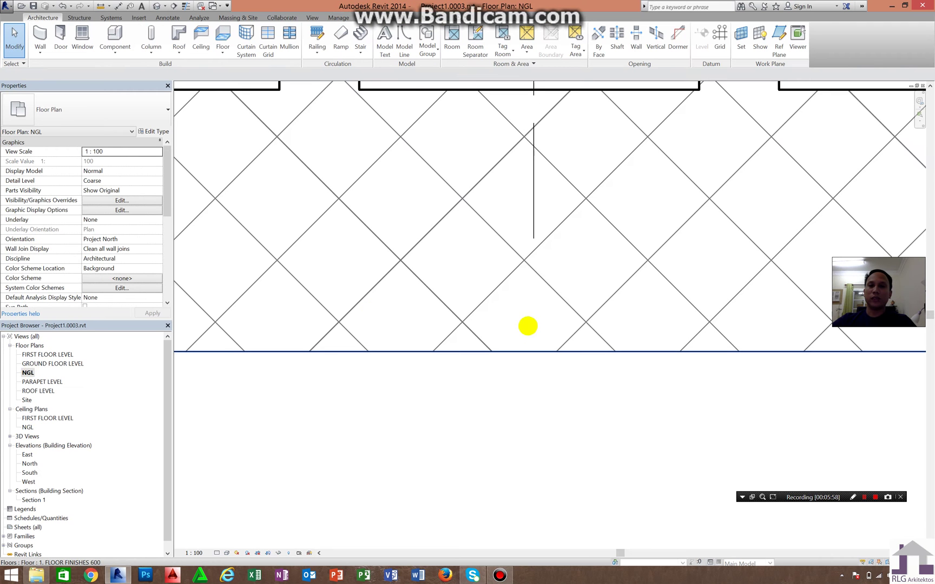
scroll(484, 321, down, 5)
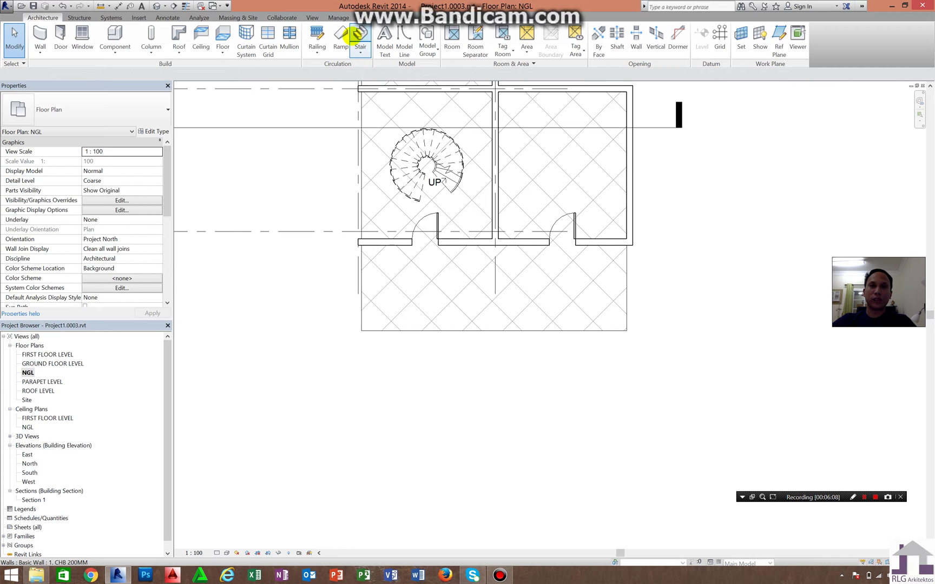
Start a Stair by Sketch, saving the project as Project1.rvt and replacing the existing file
click(360, 50)
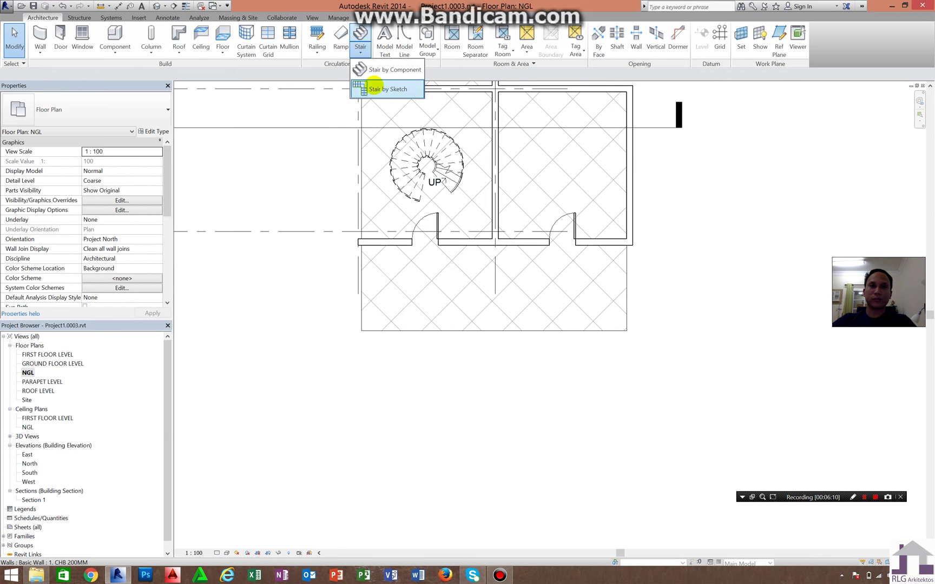
click(384, 89)
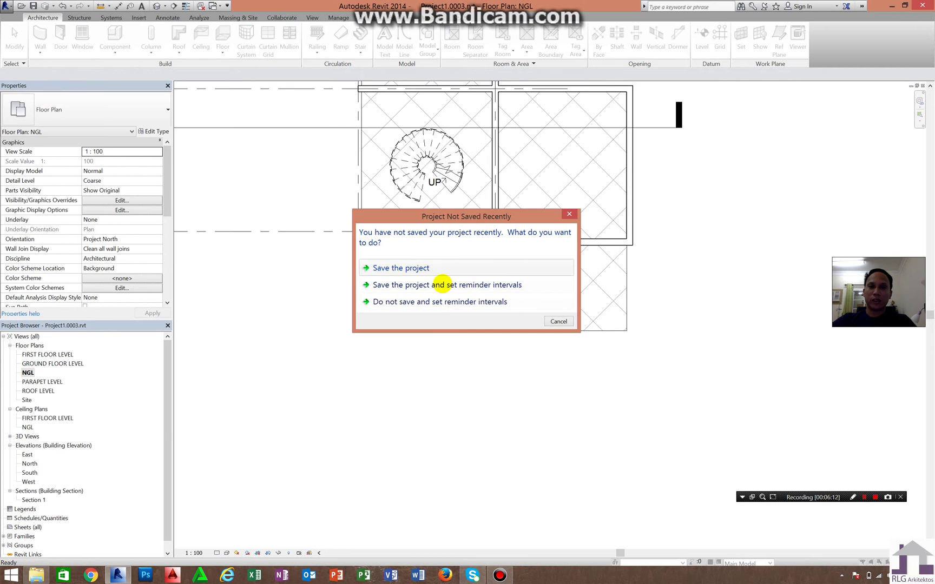
click(443, 268)
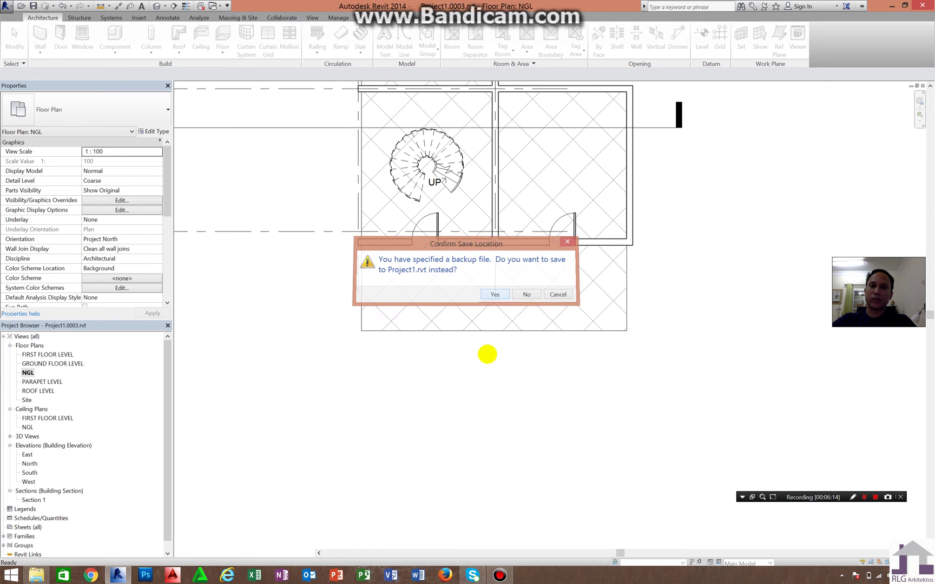
key(Return)
click(495, 305)
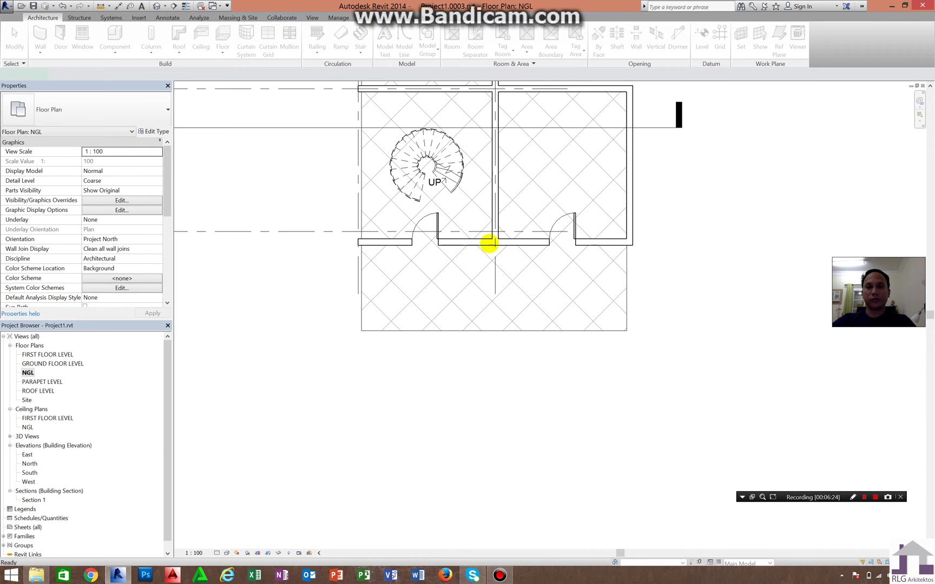
key(s)
key(t)
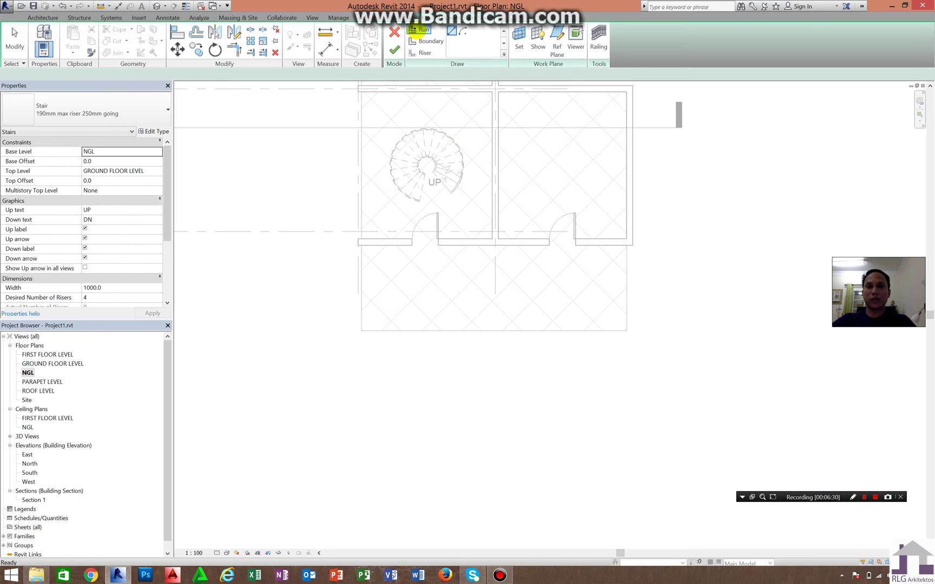
Draw a 4-riser run below the entry platform, then window-select its sketch lines
click(476, 372)
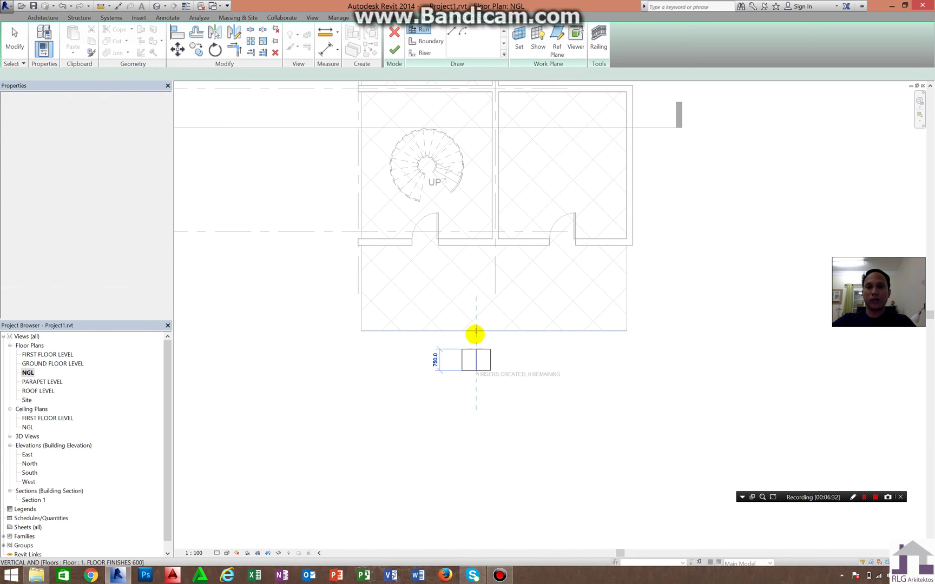
click(459, 421)
scroll(461, 418, up, 2)
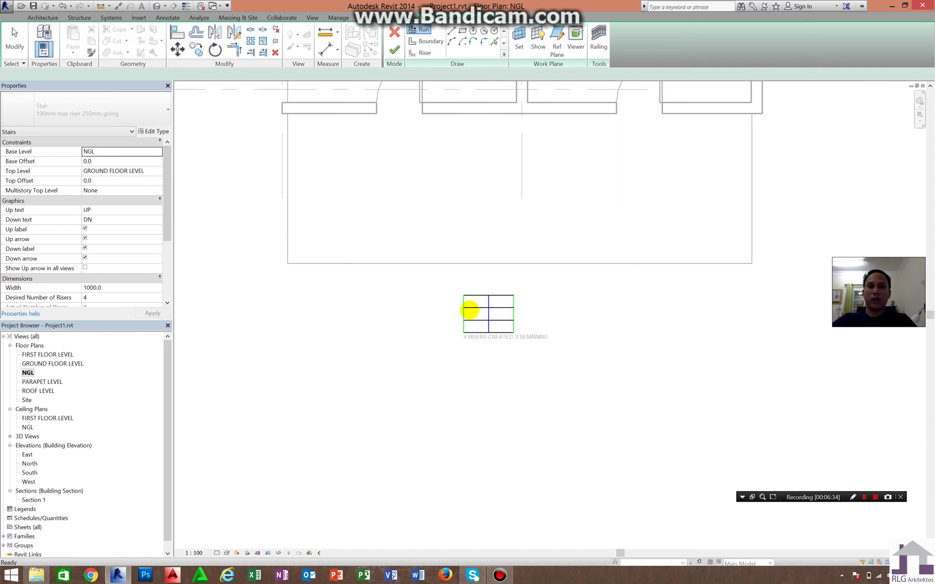
click(15, 47)
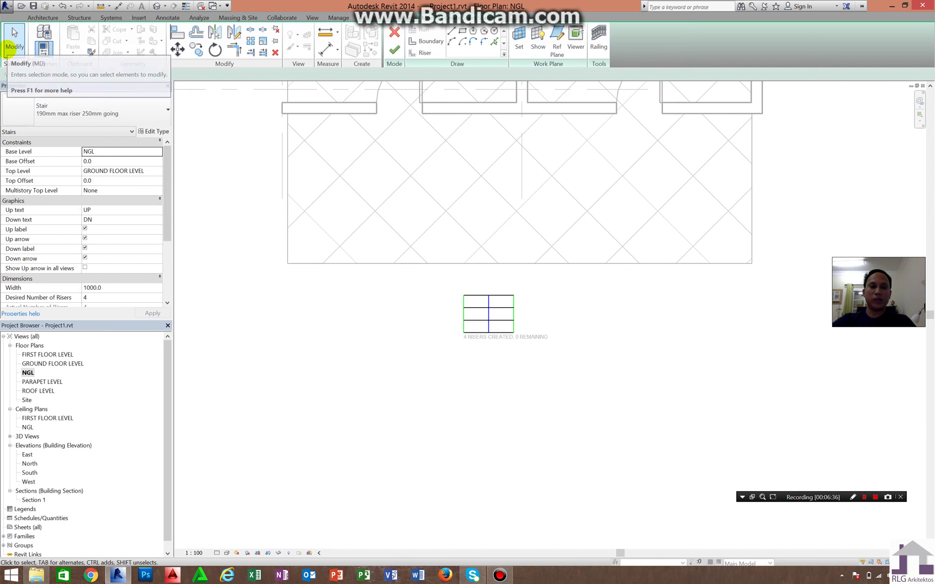
mouse_move(537, 367)
mouse_down()
mouse_move(411, 292)
mouse_move(414, 276)
mouse_up()
Move the run so its top edge meets the platform's bottom edge, then reselect its lines
click(178, 50)
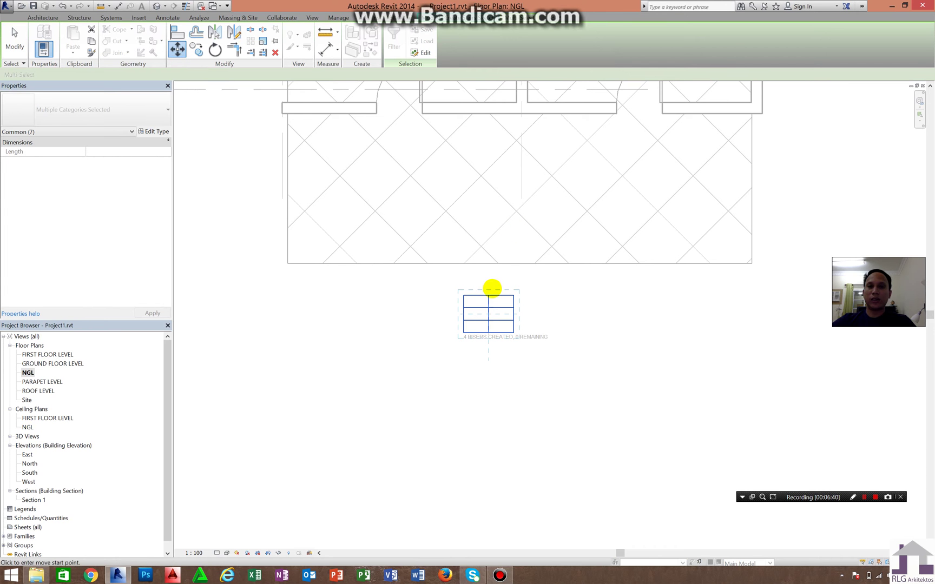
click(489, 294)
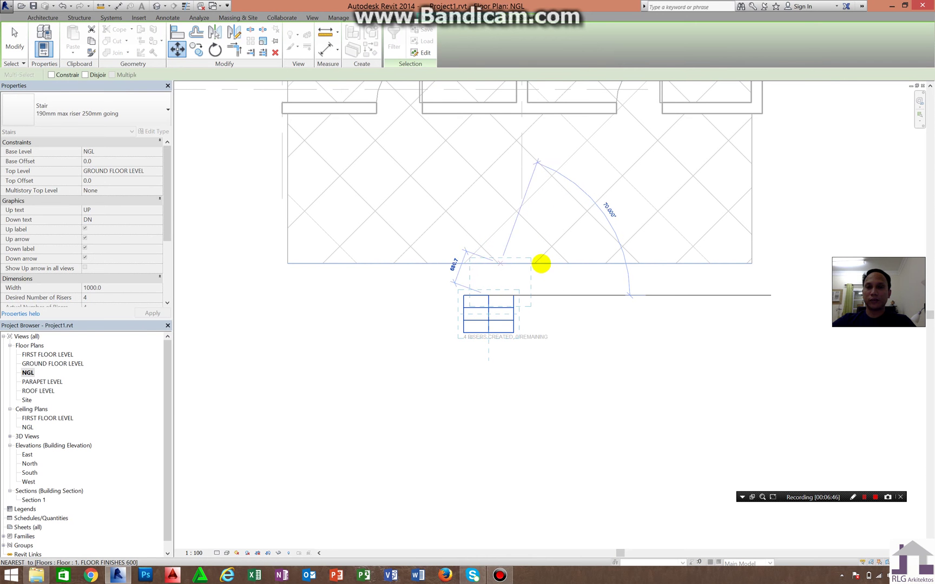
scroll(531, 264, up, 4)
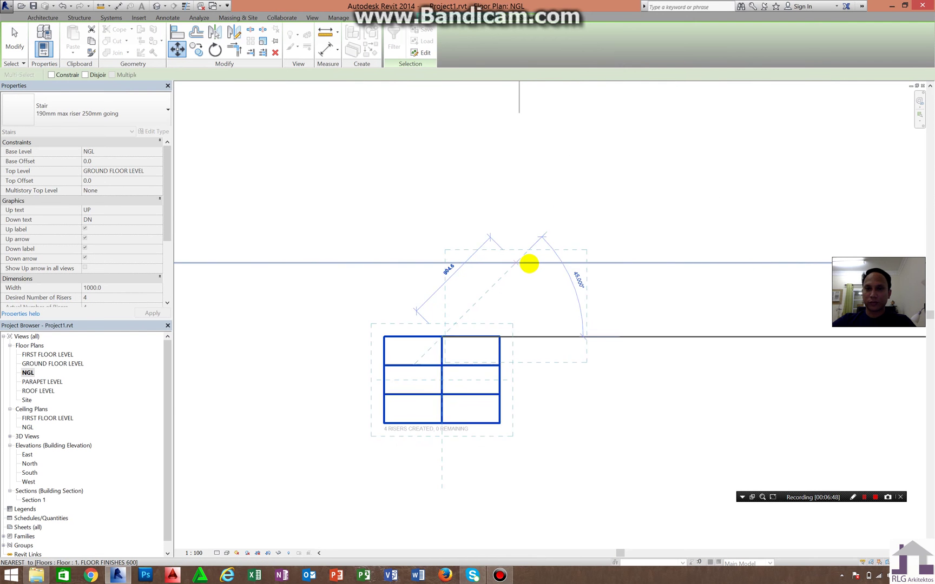
click(530, 262)
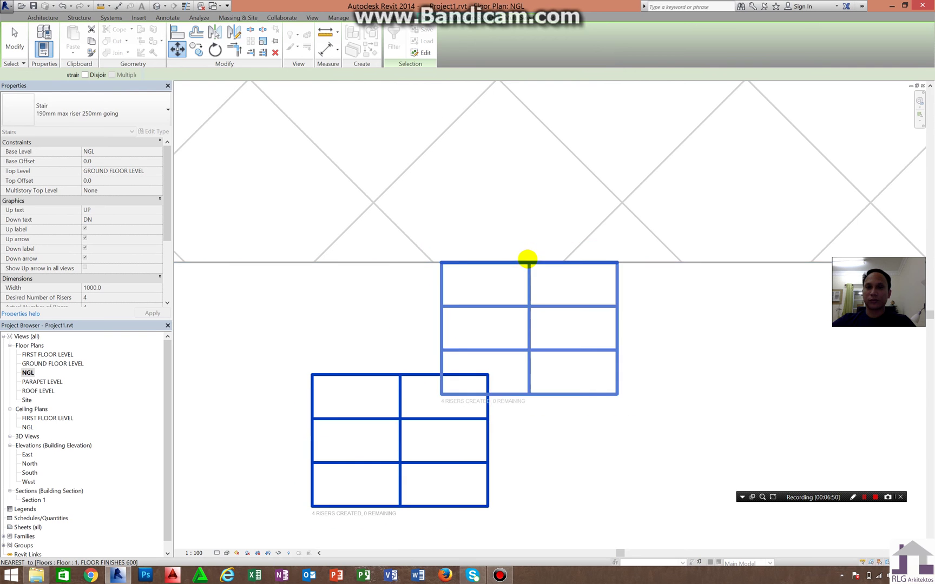
scroll(560, 277, down, 5)
scroll(563, 277, down, 2)
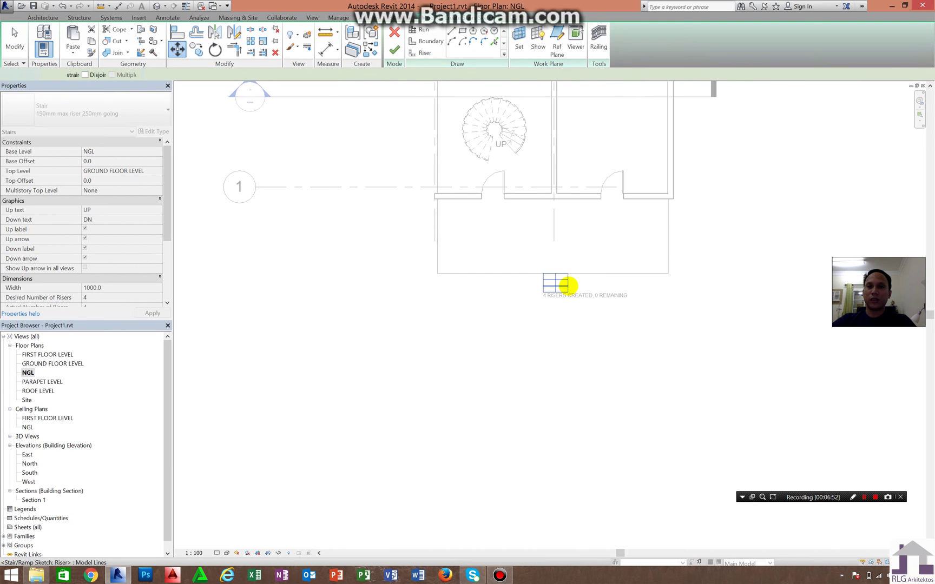
scroll(567, 275, up, 5)
key(Escape)
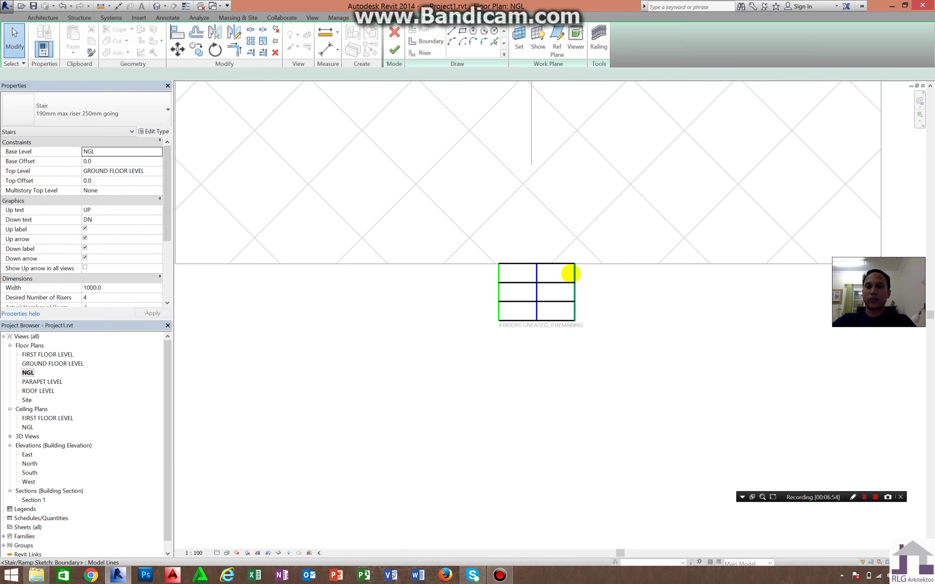
scroll(568, 307, down, 1)
drag(639, 371, 458, 243)
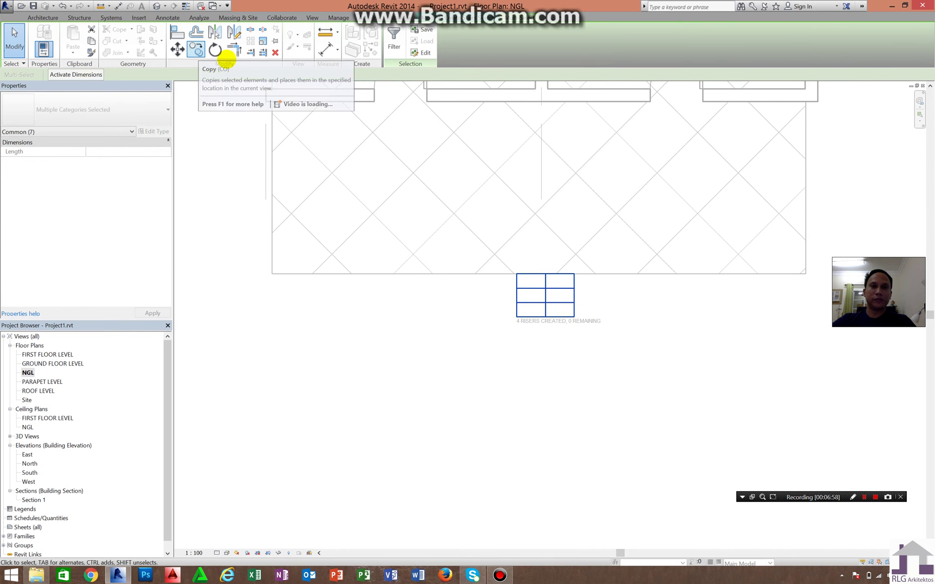
Copy the stair run to the platform's top-left corner and select the copy
click(195, 50)
click(516, 272)
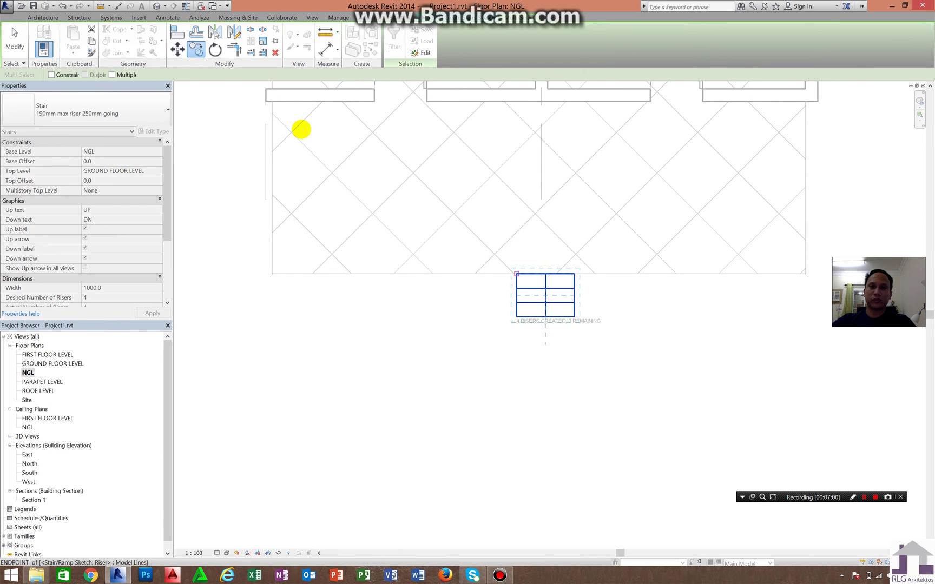
click(337, 169)
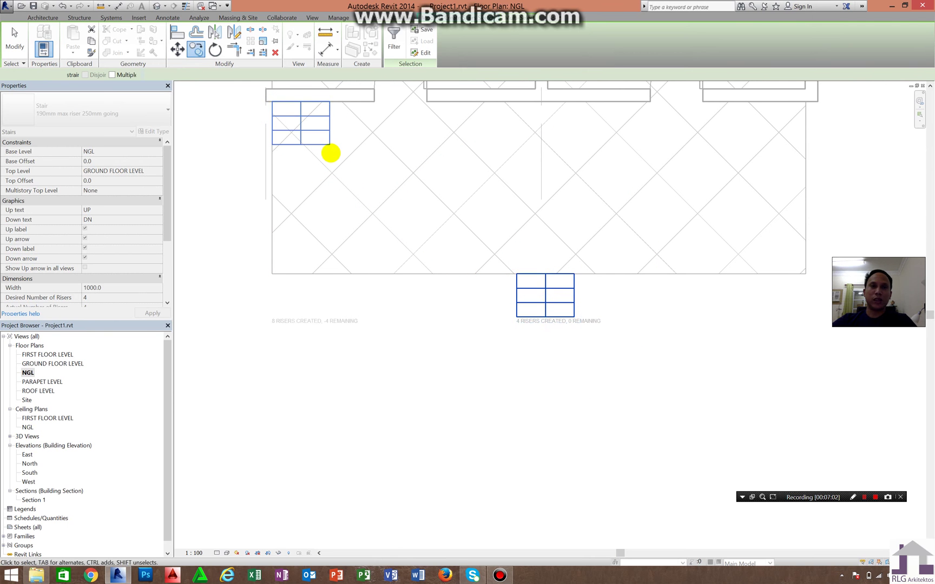
mouse_move(374, 188)
mouse_down()
mouse_move(244, 95)
mouse_move(230, 97)
mouse_up()
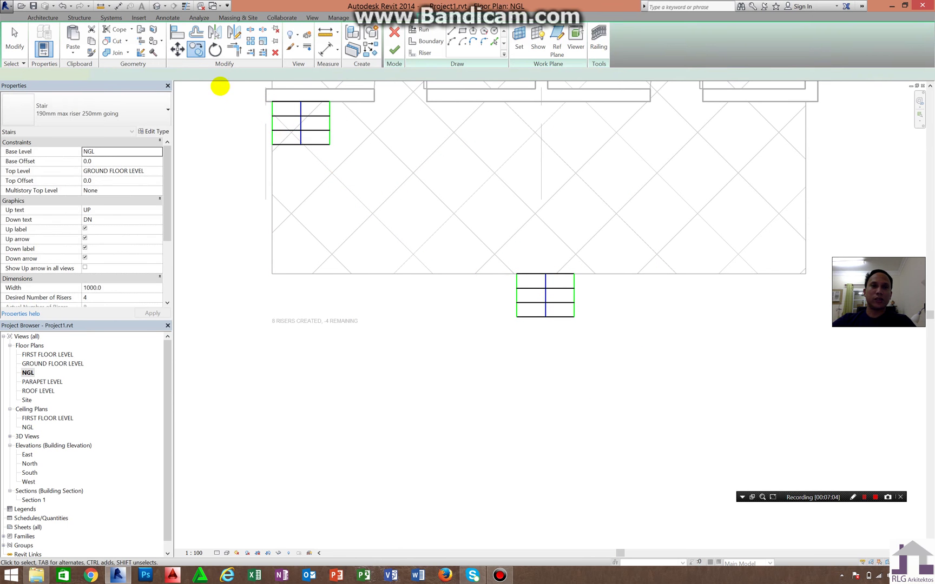
Rotate the copied run 90° about its corner so it runs along the platform's left side
click(215, 50)
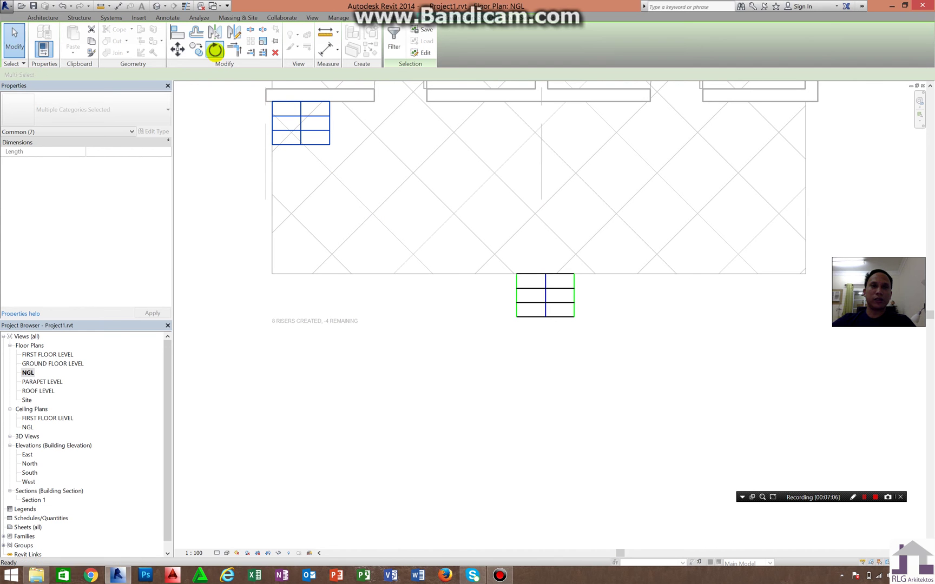
click(222, 75)
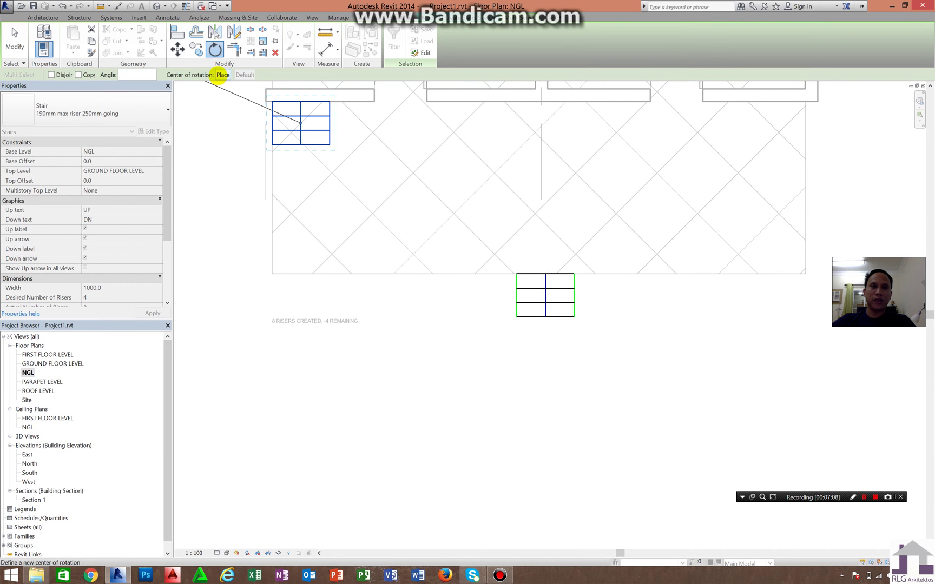
click(221, 75)
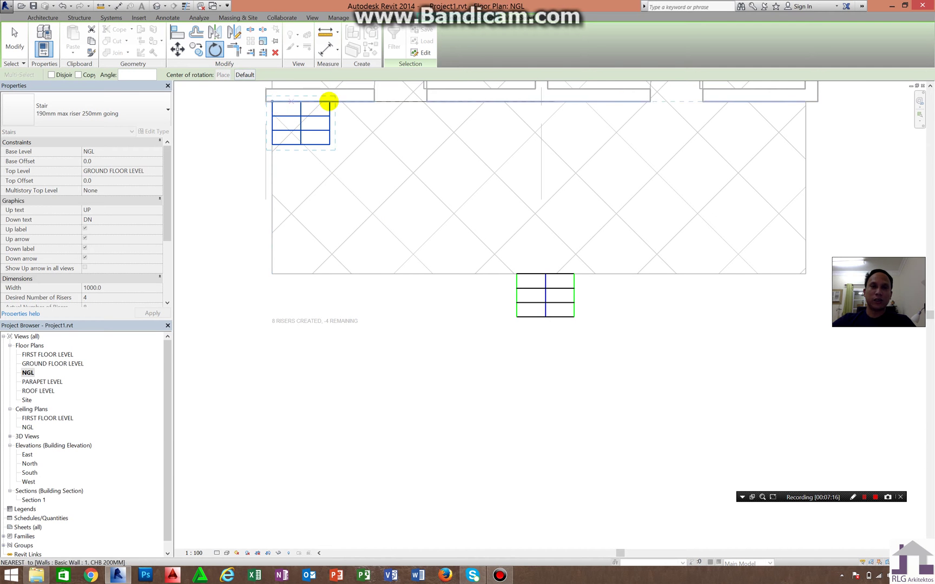
click(330, 101)
click(332, 102)
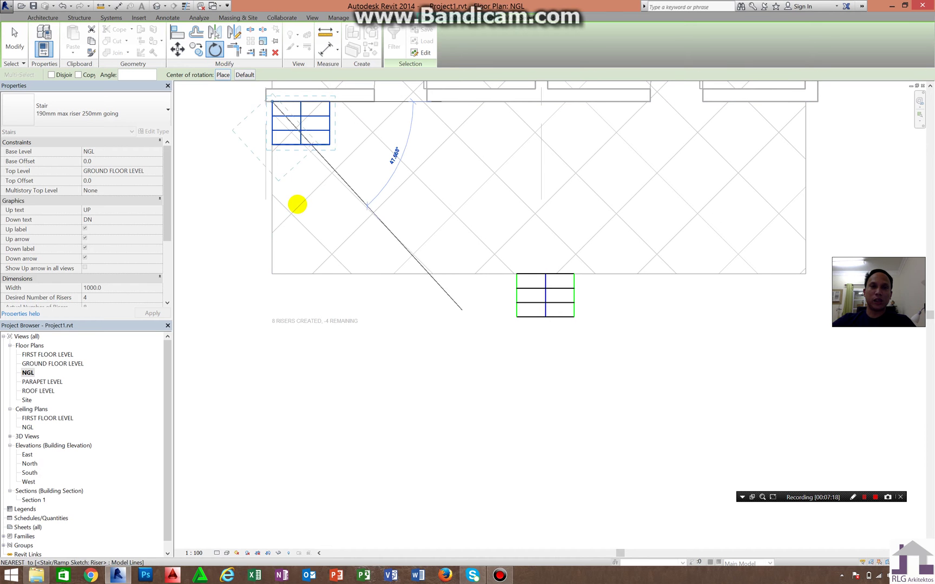
click(289, 190)
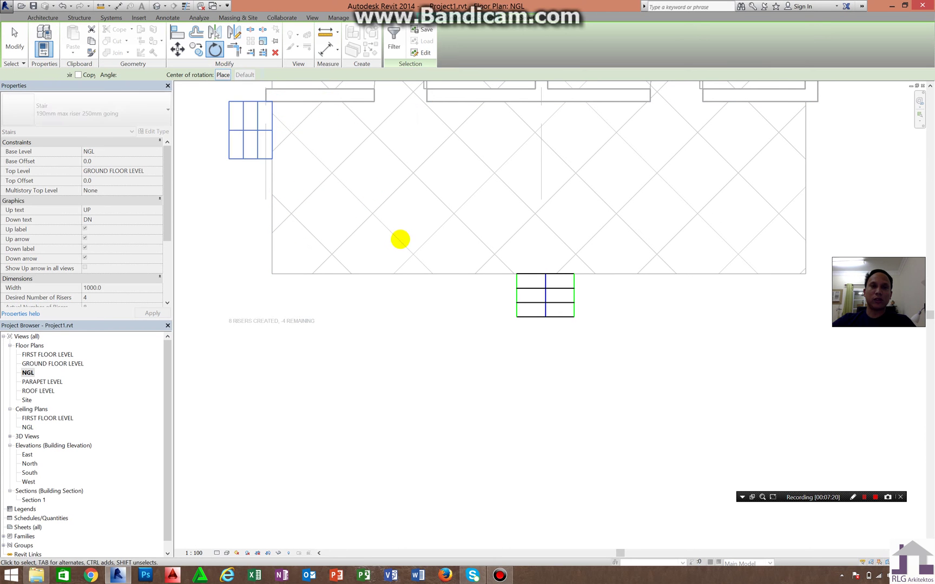
Delete the lower run's right boundary line in the stair sketch
double_click(266, 158)
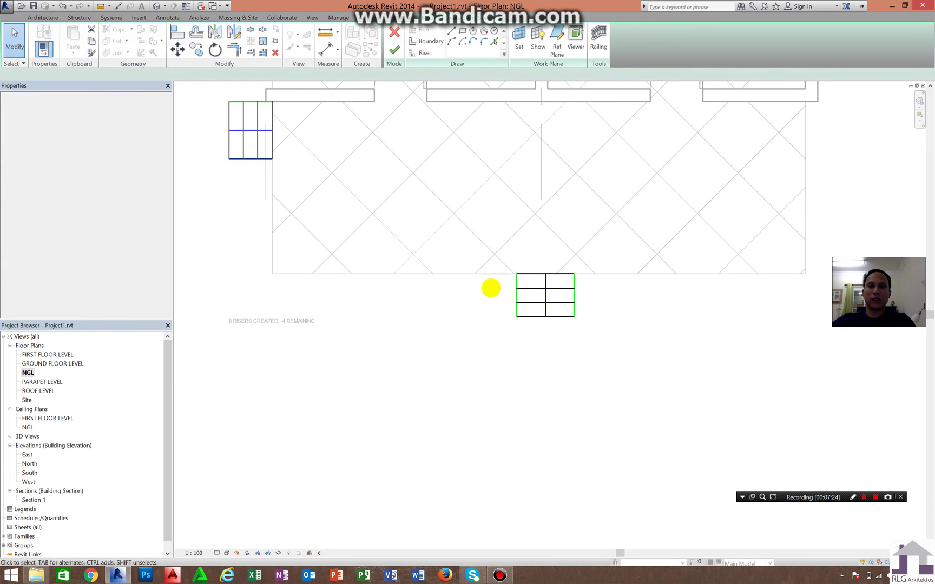
click(517, 288)
click(497, 285)
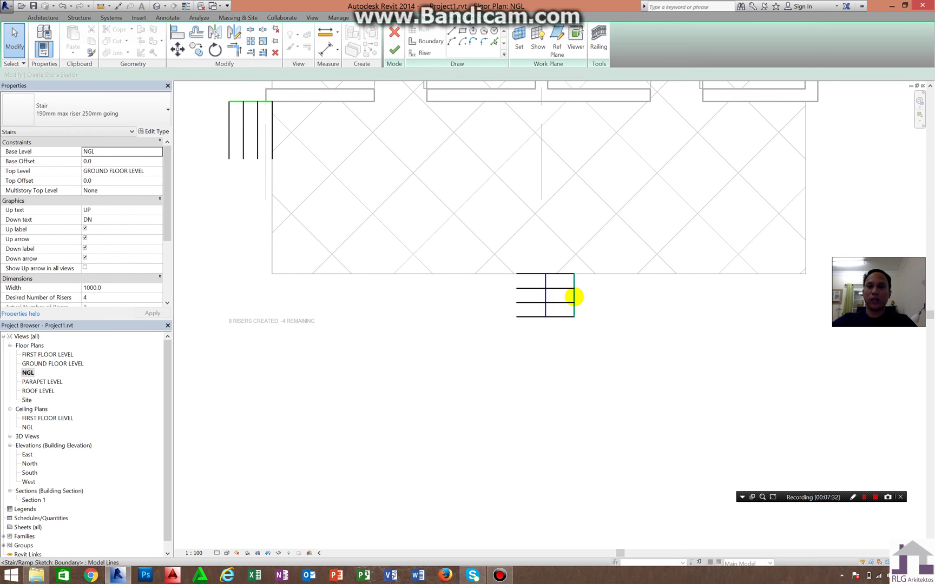
click(575, 296)
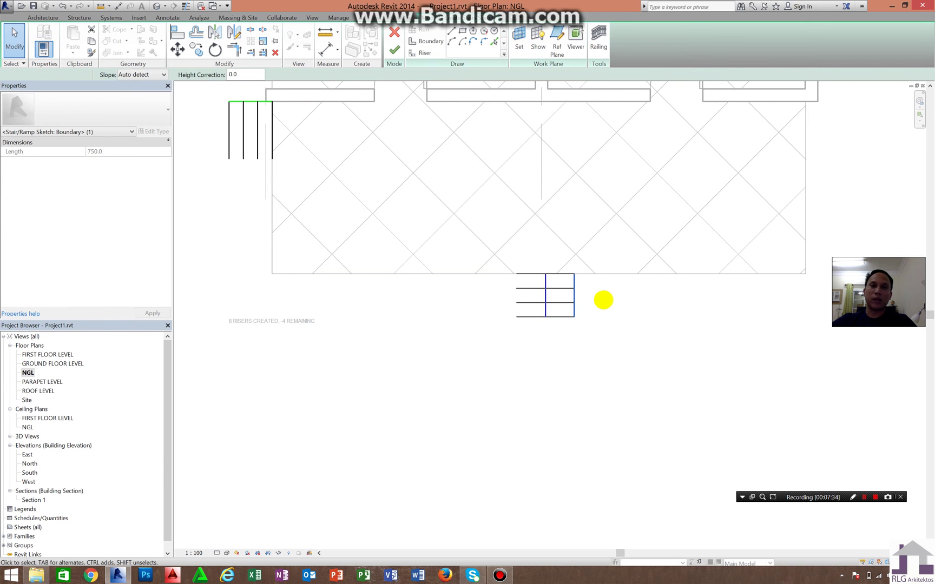
key(Delete)
scroll(587, 324, down, 2)
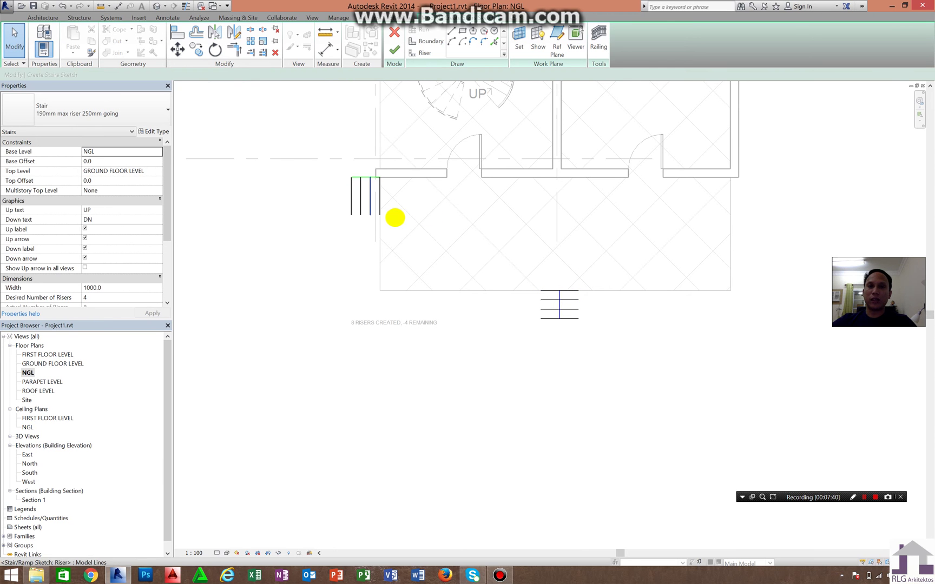
Mirror the left-side riser lines across grid B onto the platform's right side
drag(394, 217, 311, 166)
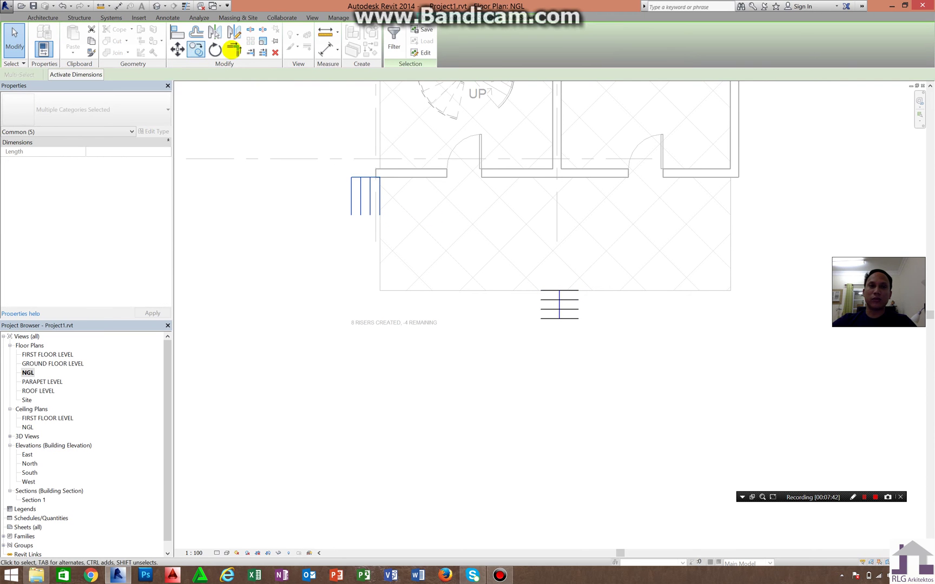
click(231, 34)
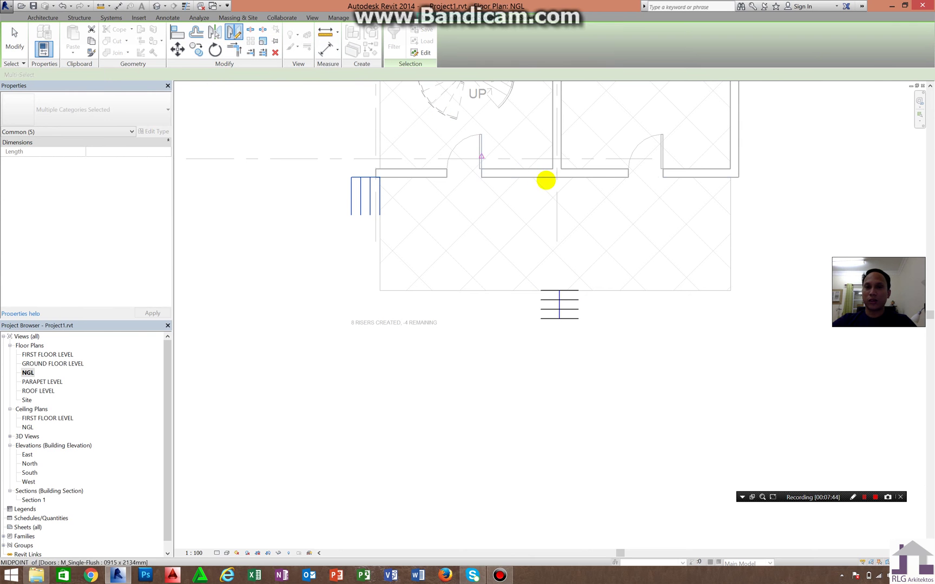
click(557, 183)
click(560, 230)
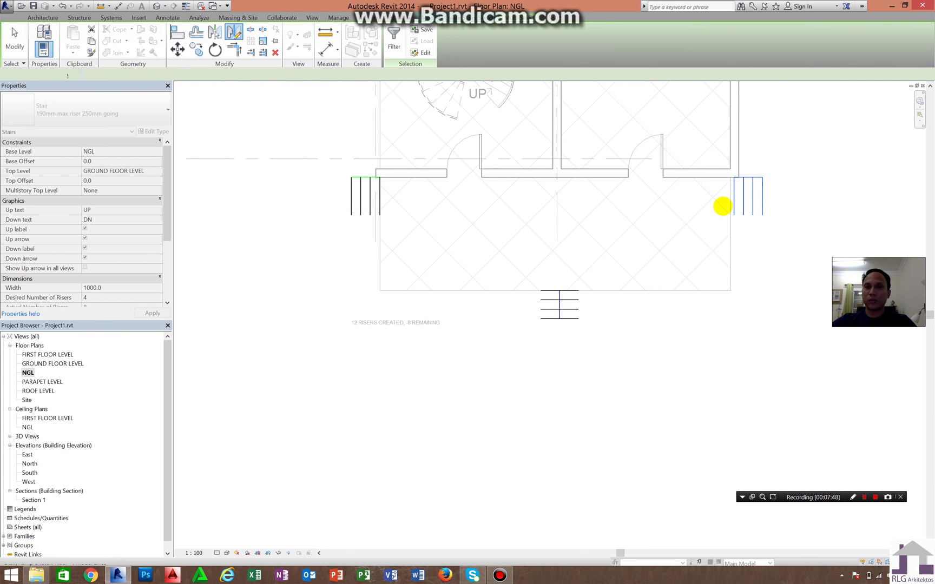
scroll(757, 199, up, 3)
drag(839, 256, 693, 148)
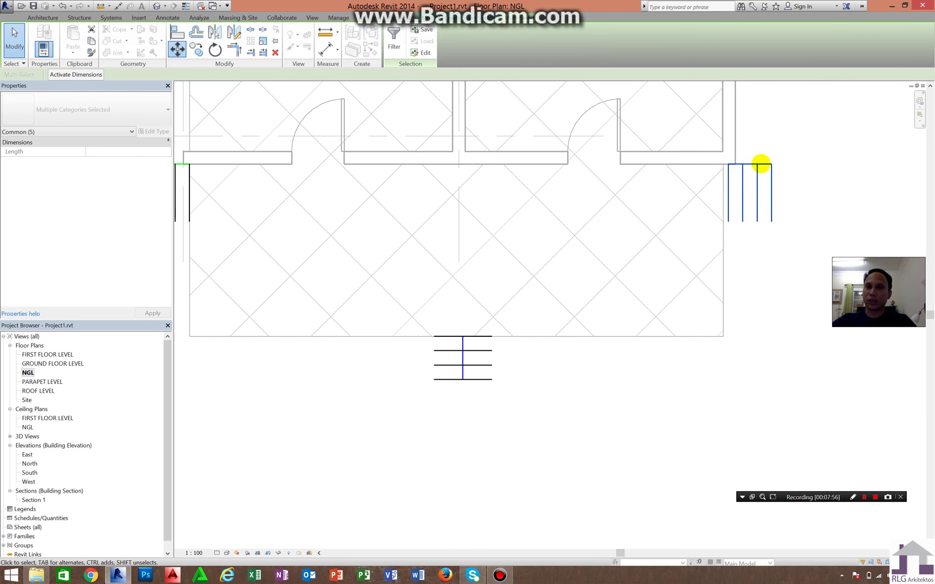
key(m)
key(v)
click(723, 164)
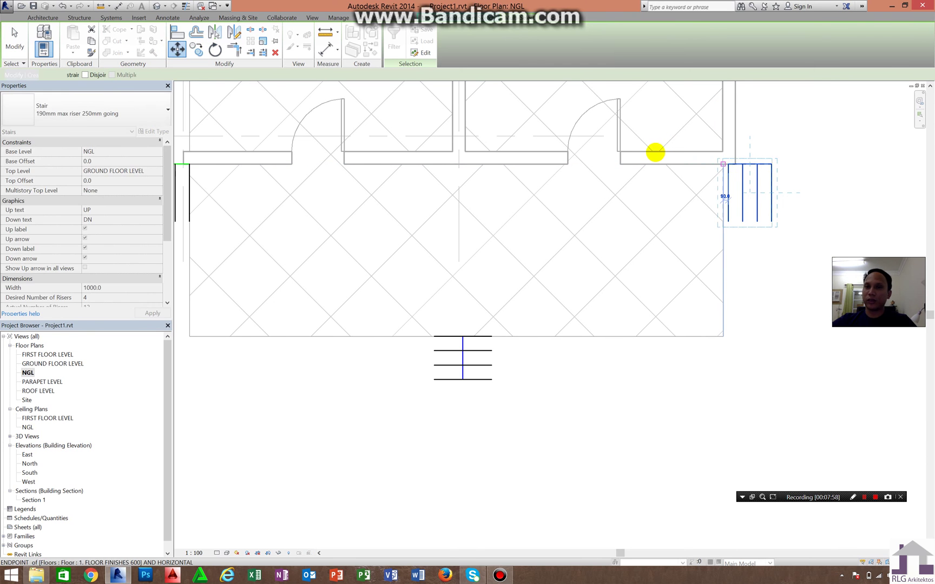
scroll(563, 226, down, 3)
key(Escape)
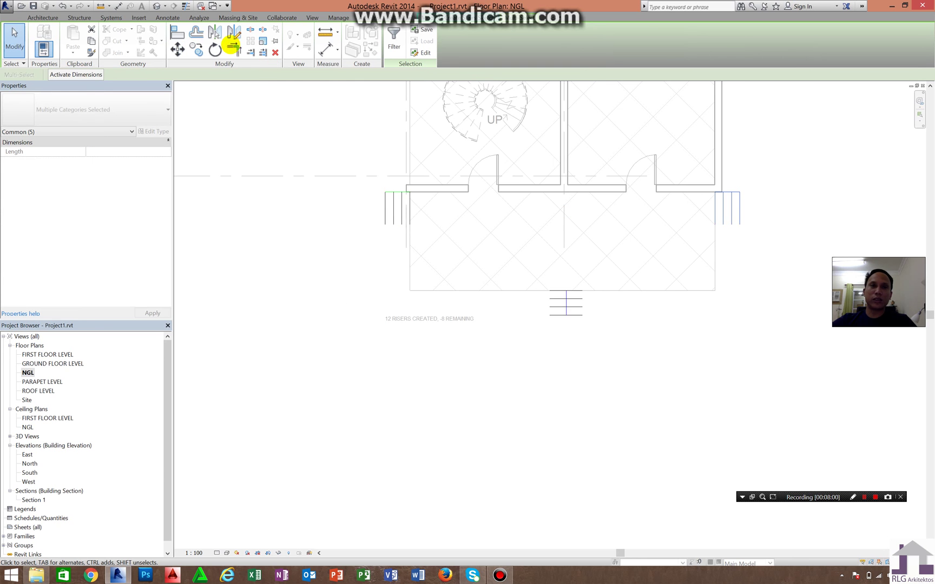
Trim/Extend to Corner the left-side riser and boundary lines with the front run's lines
click(232, 48)
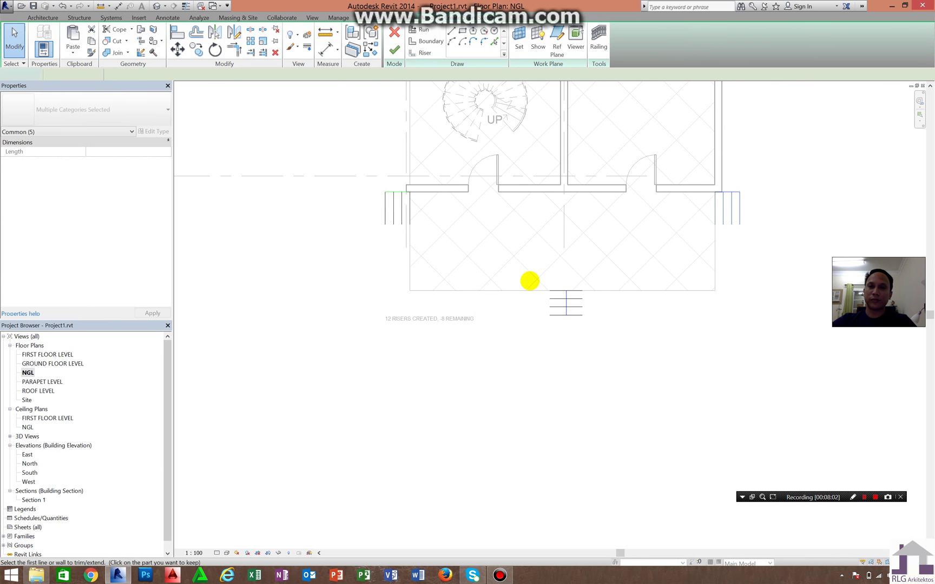
scroll(556, 292, up, 2)
scroll(556, 291, up, 1)
click(583, 293)
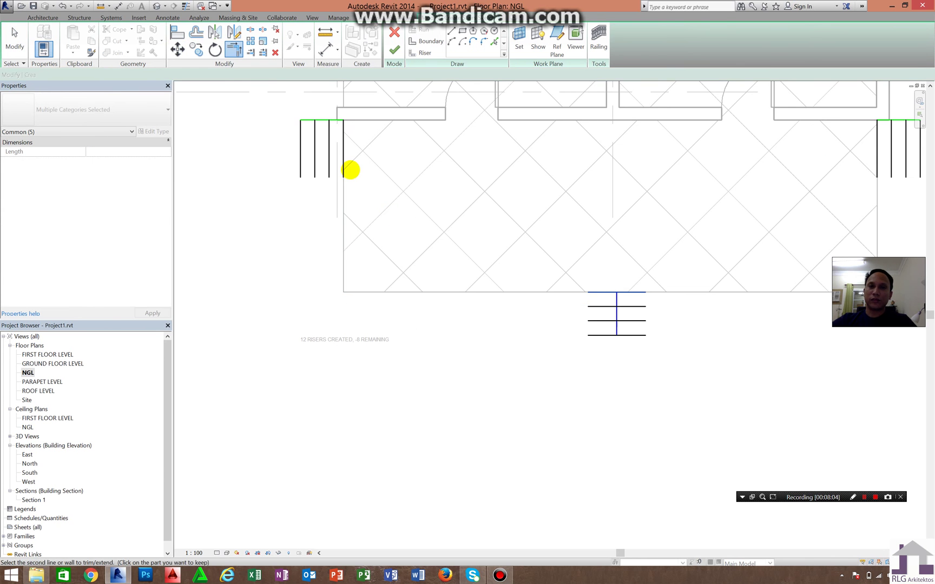
click(334, 167)
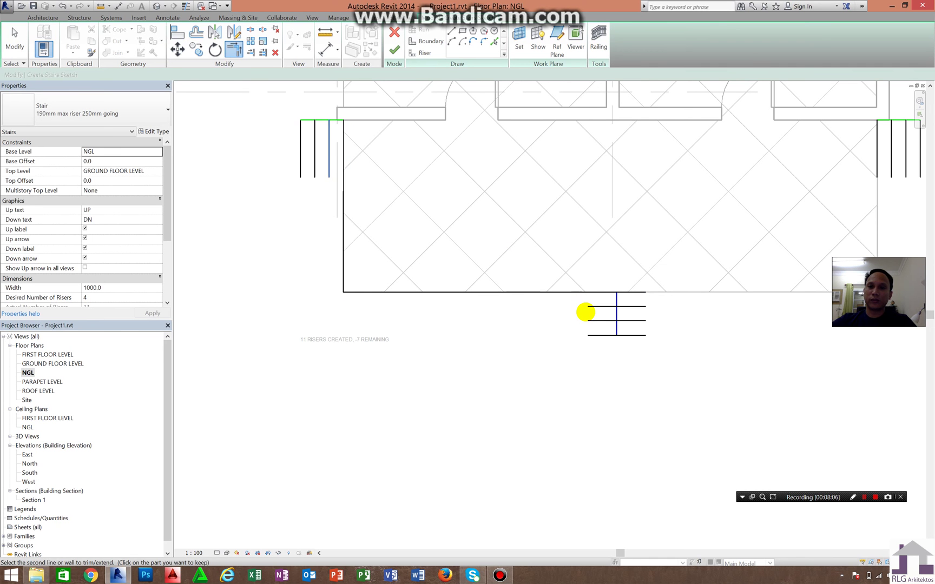
click(589, 306)
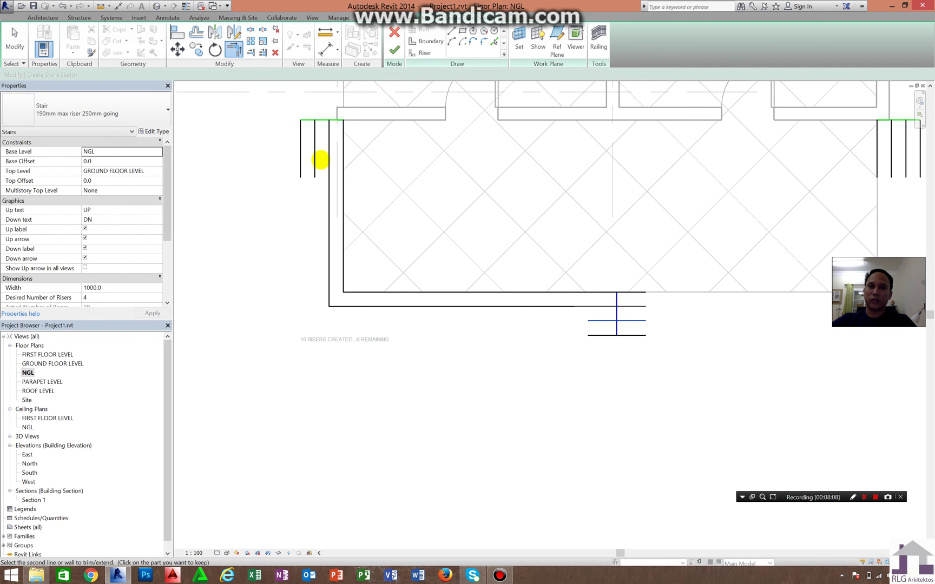
click(314, 164)
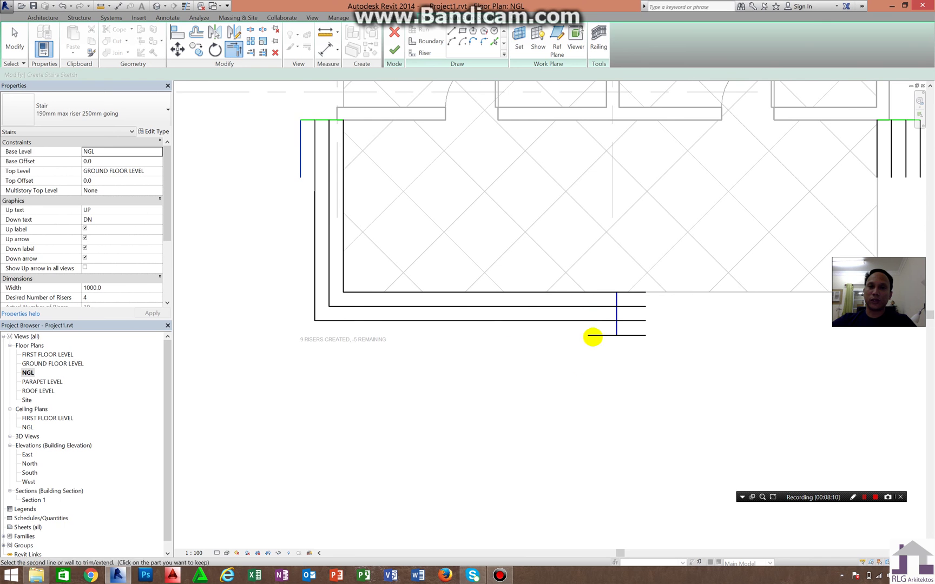
click(592, 337)
Join the right-side riser lines to the front run's riser lines into corners
middle_drag(766, 254, 557, 309)
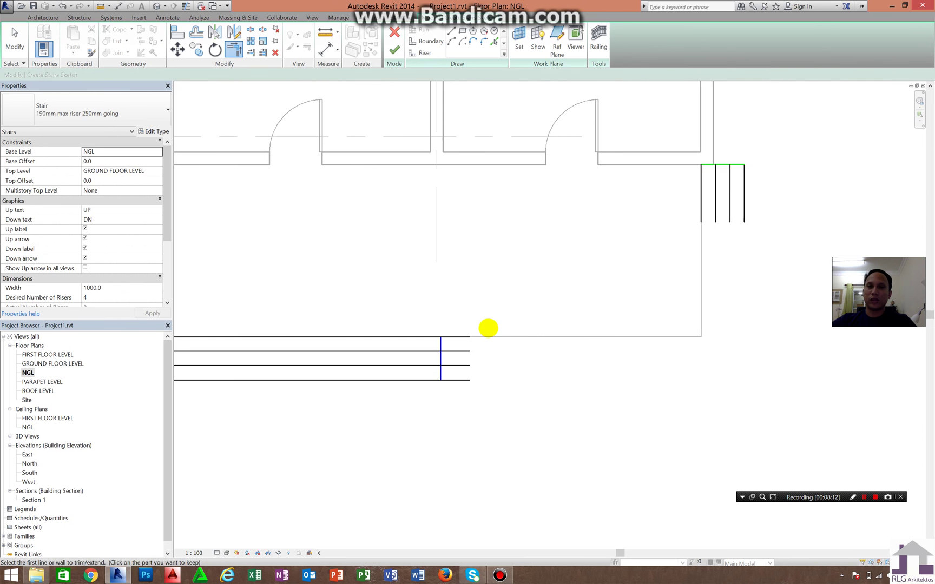
click(460, 337)
click(695, 212)
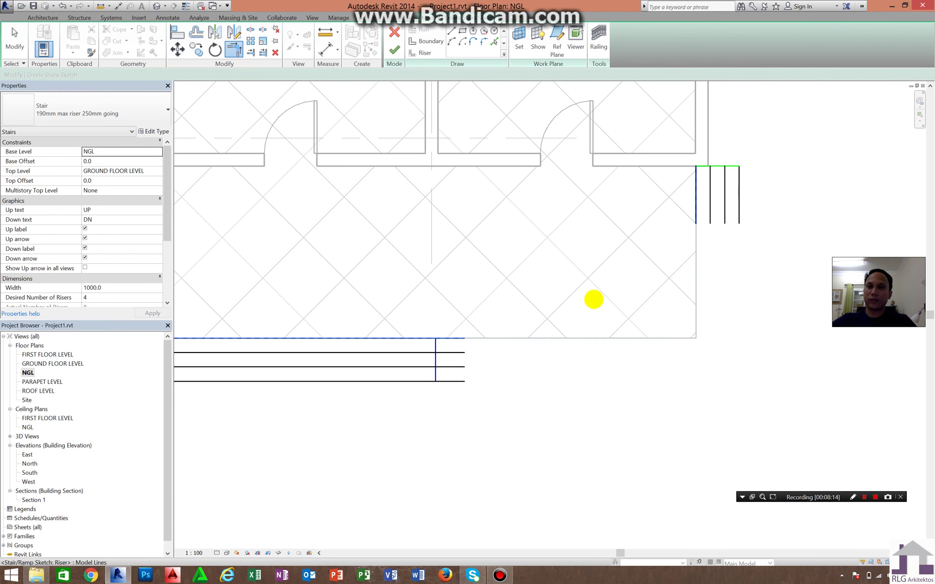
click(459, 353)
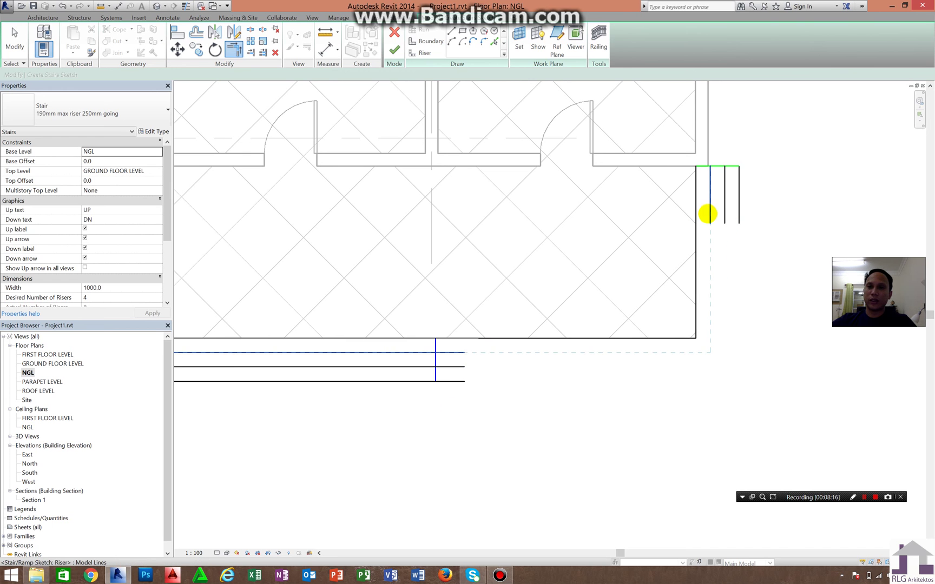
click(710, 211)
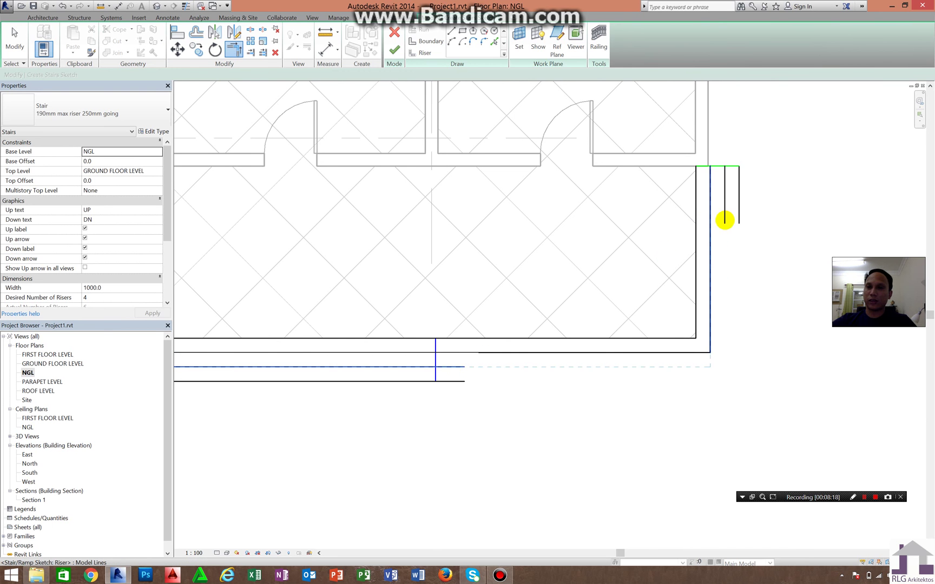
click(725, 217)
click(461, 381)
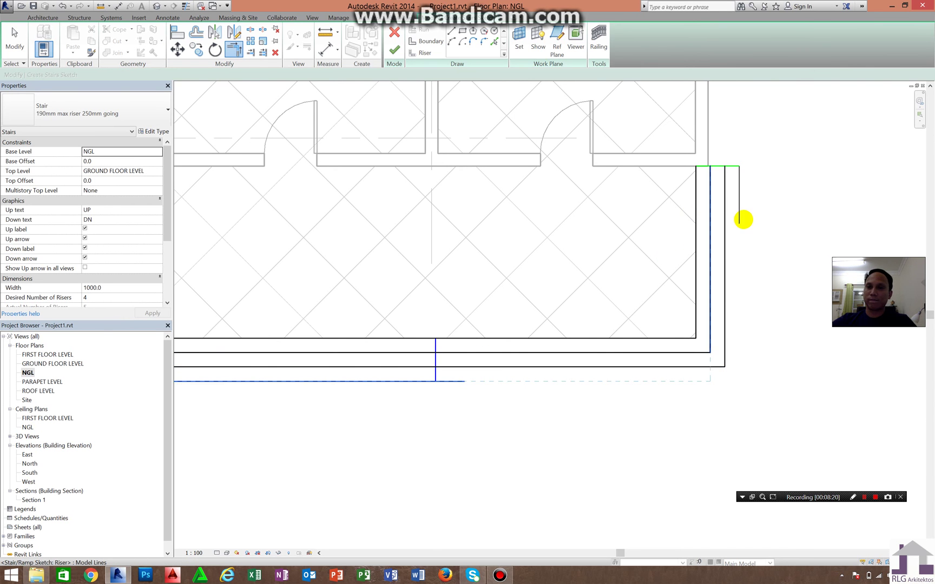
click(786, 244)
scroll(610, 346, down, 3)
scroll(558, 286, up, 2)
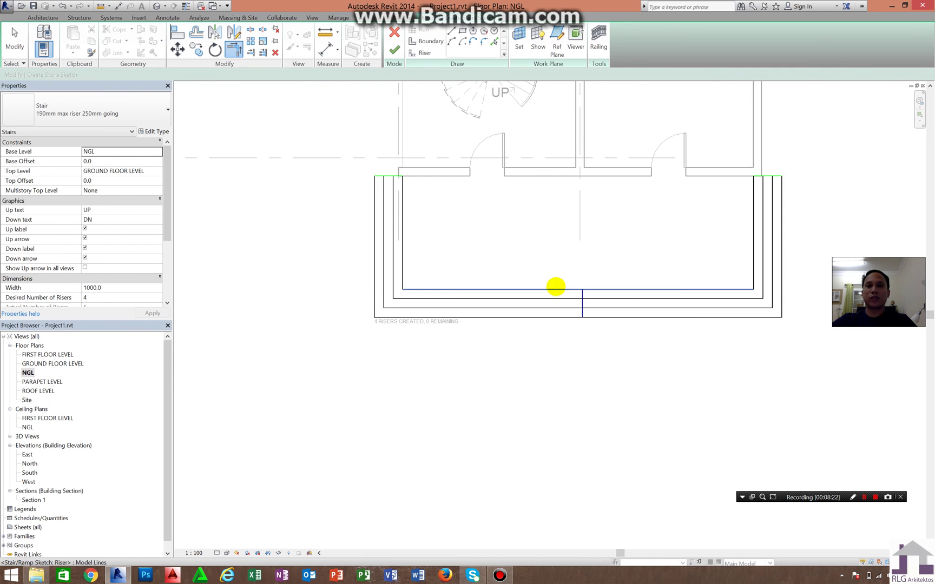
scroll(382, 335, up, 1)
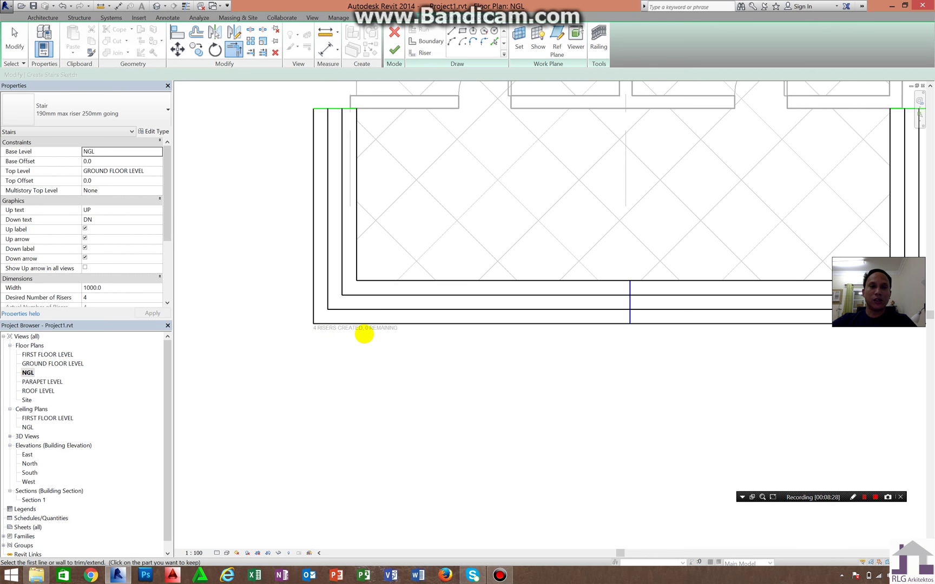
scroll(161, 241, down, 3)
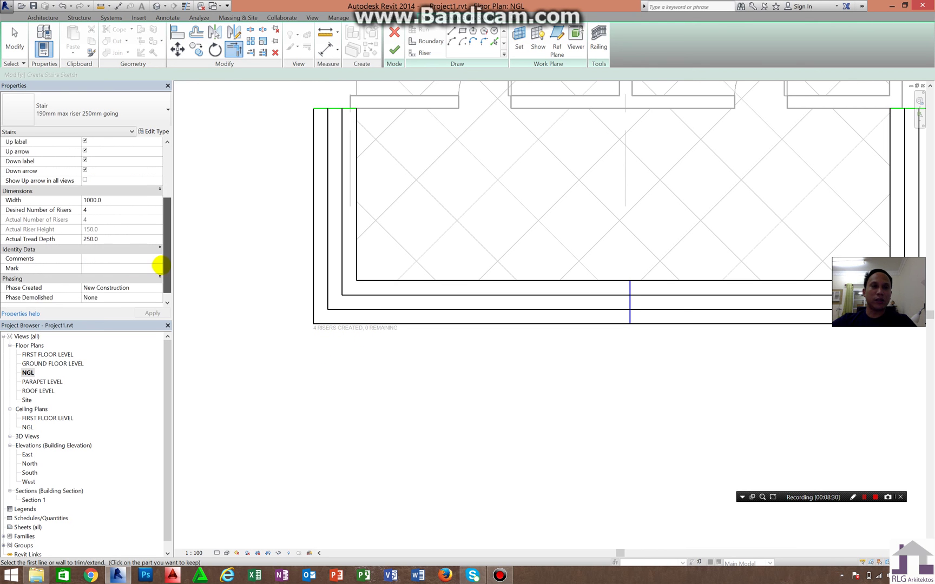
Check that Desired Number of Risers is 4 in the stair properties
click(95, 200)
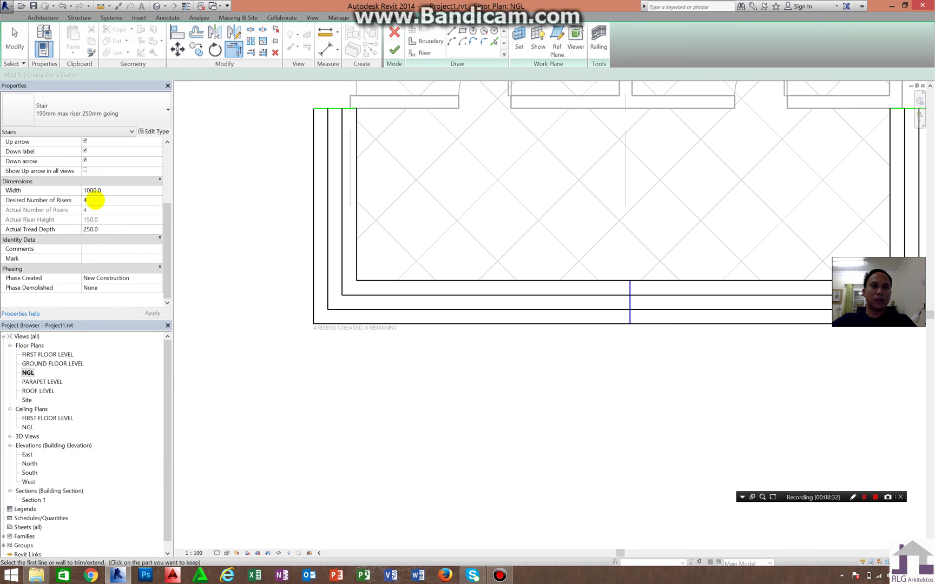
click(94, 200)
click(95, 200)
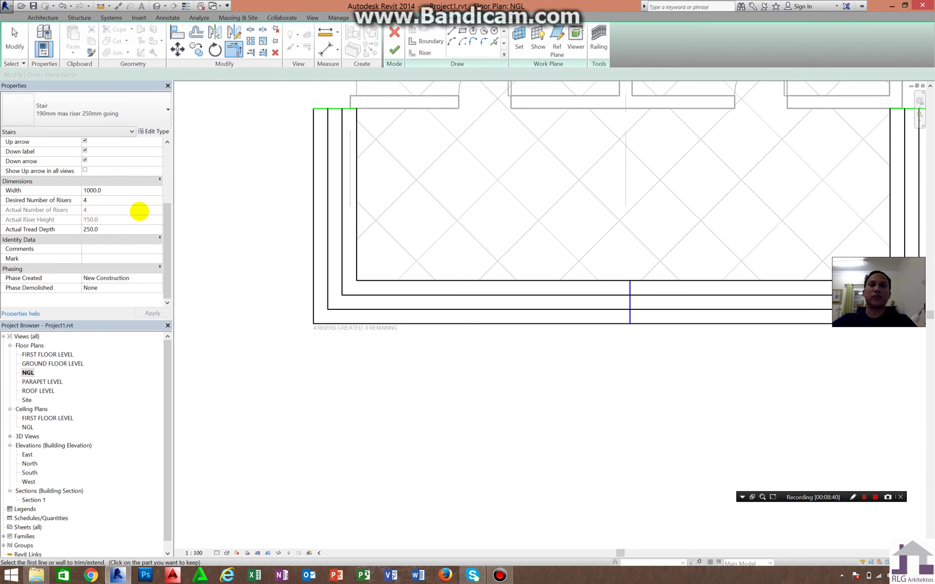
scroll(79, 236, up, 3)
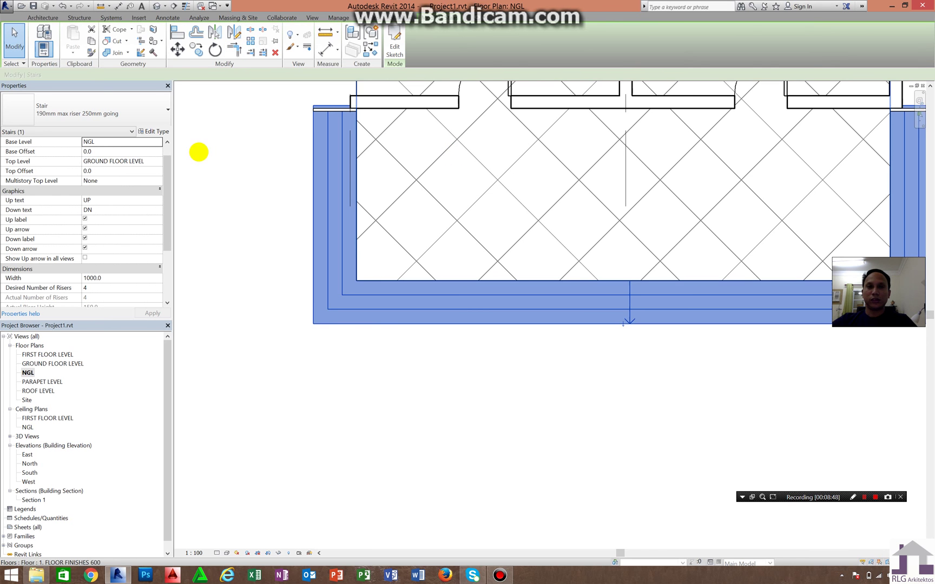
In the default 3D view, delete the railings on the stair's left and right ends
click(247, 168)
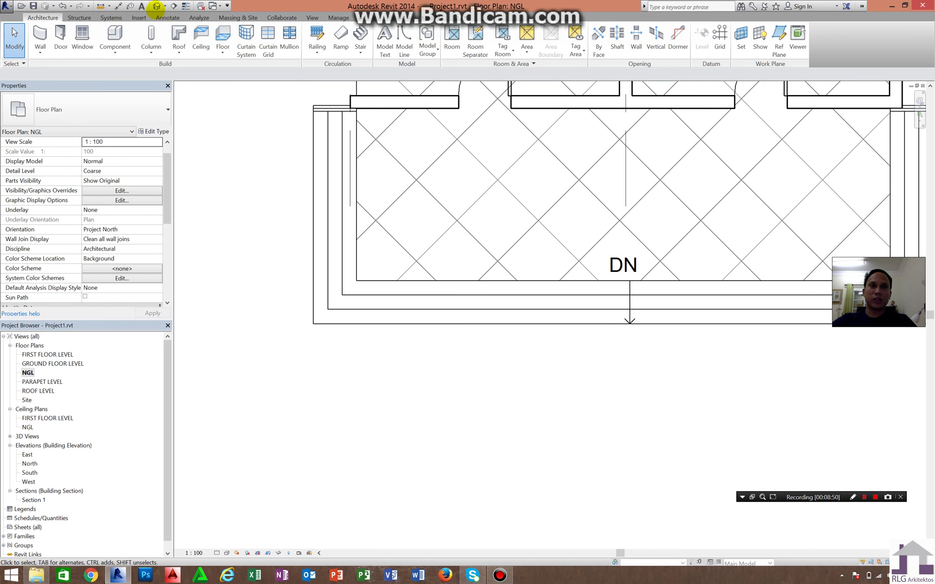
click(156, 6)
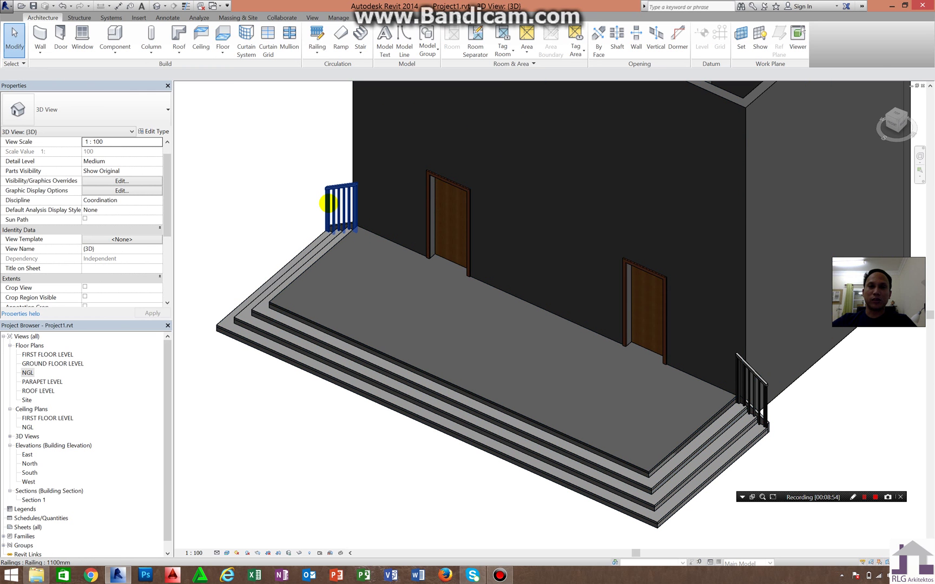
click(328, 204)
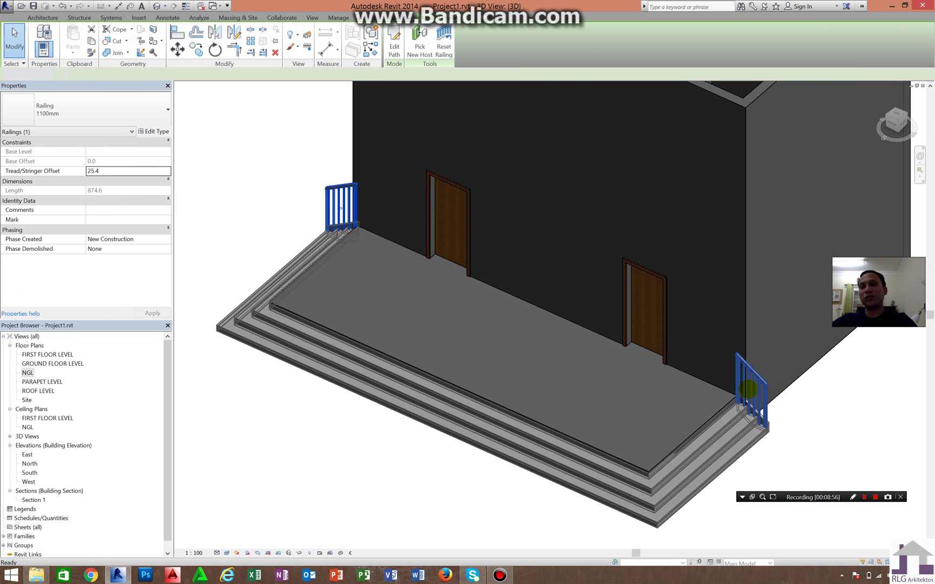
key(Delete)
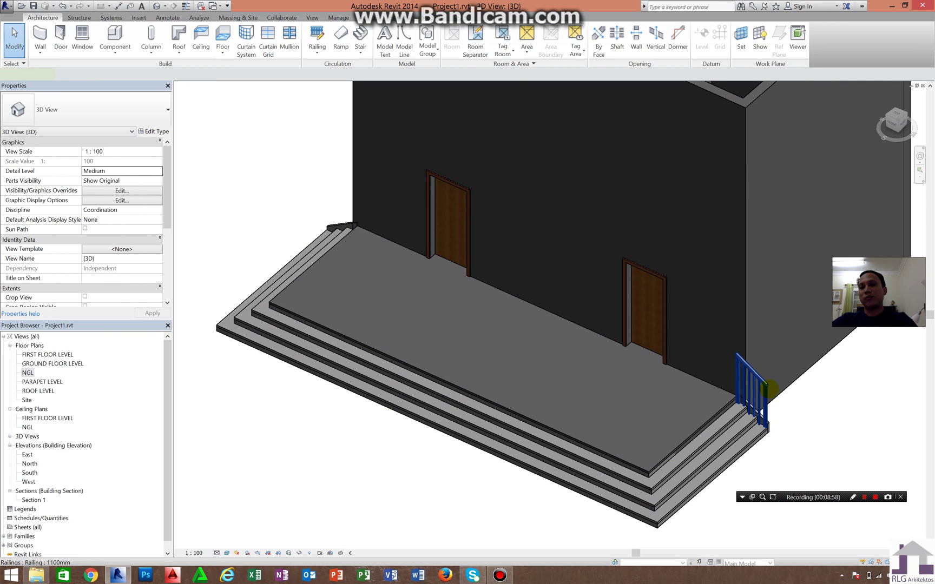
click(767, 388)
key(Delete)
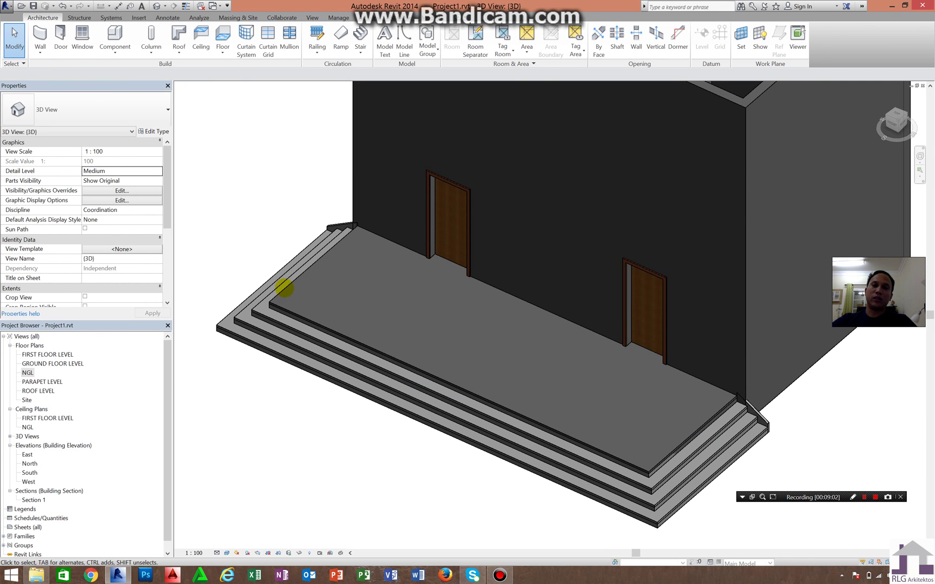
click(246, 309)
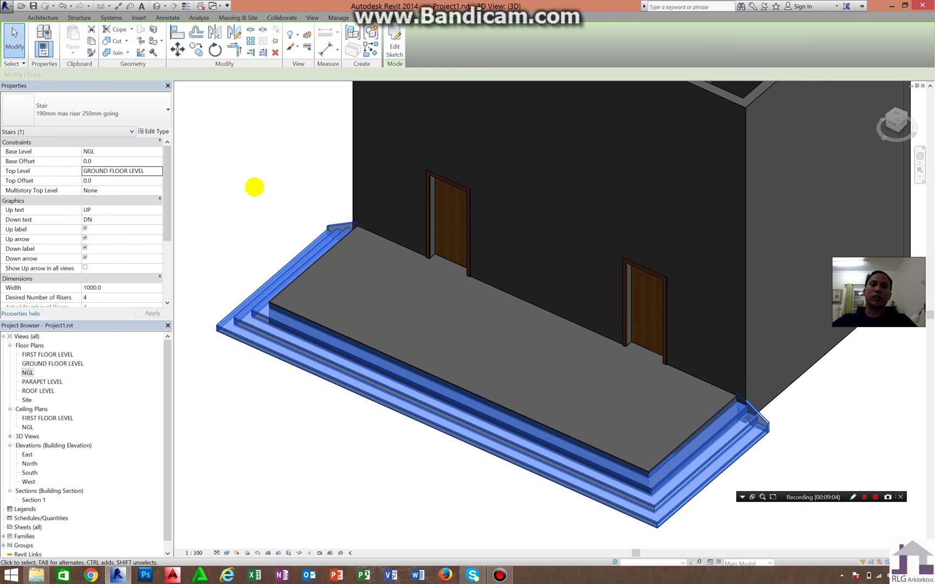
click(255, 186)
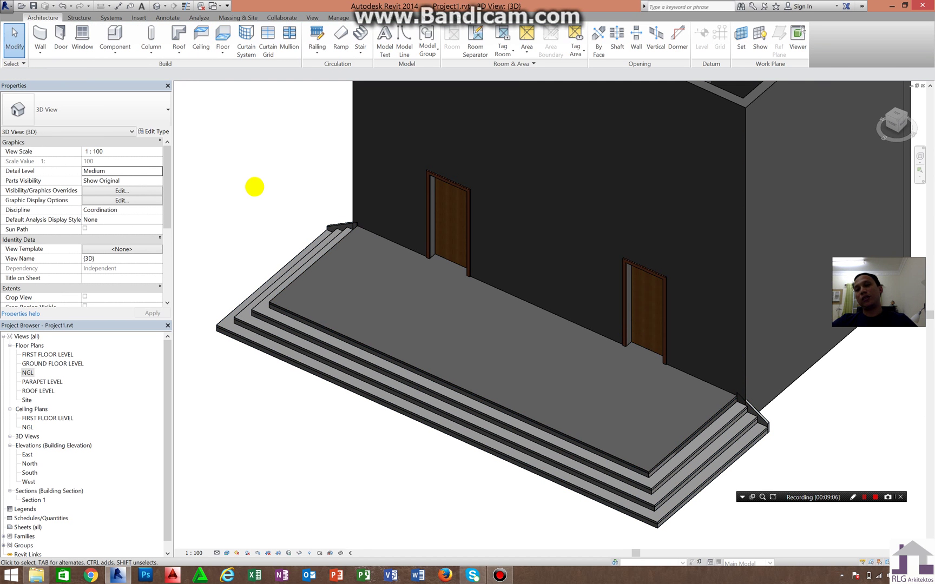